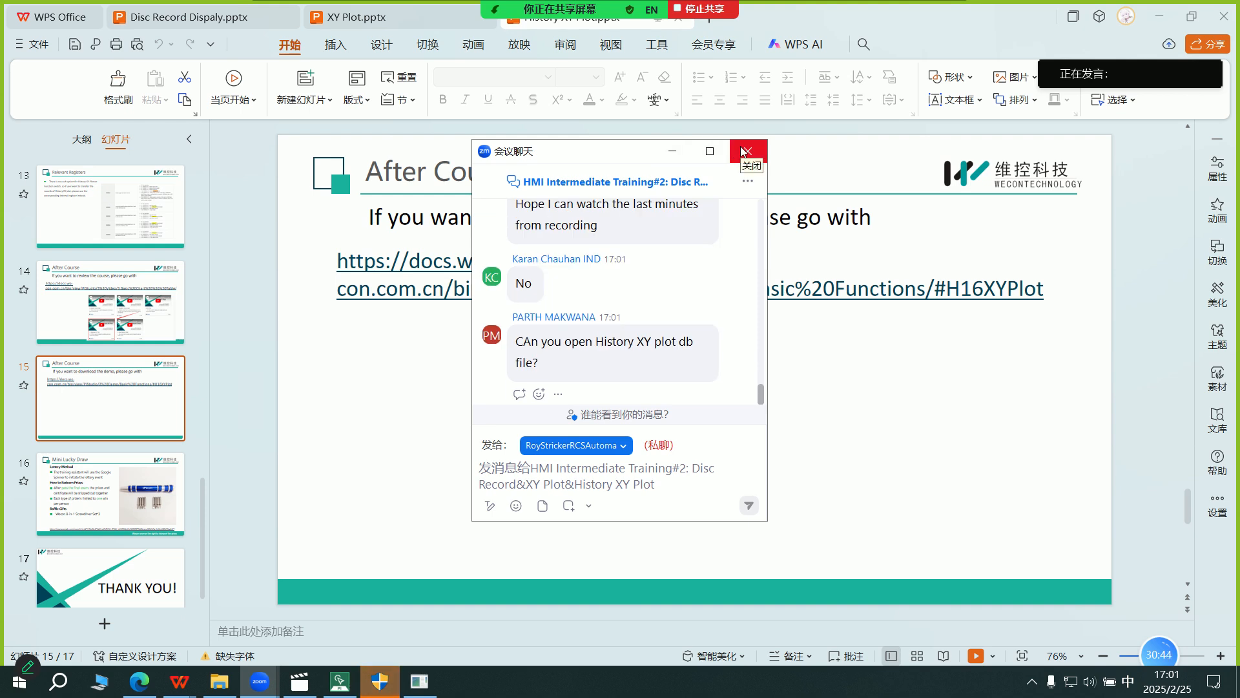
Bring up the XY Plot_1 folder window in File Explorer and minimize the meeting chat.
left_click_drag(532, 343, 567, 358)
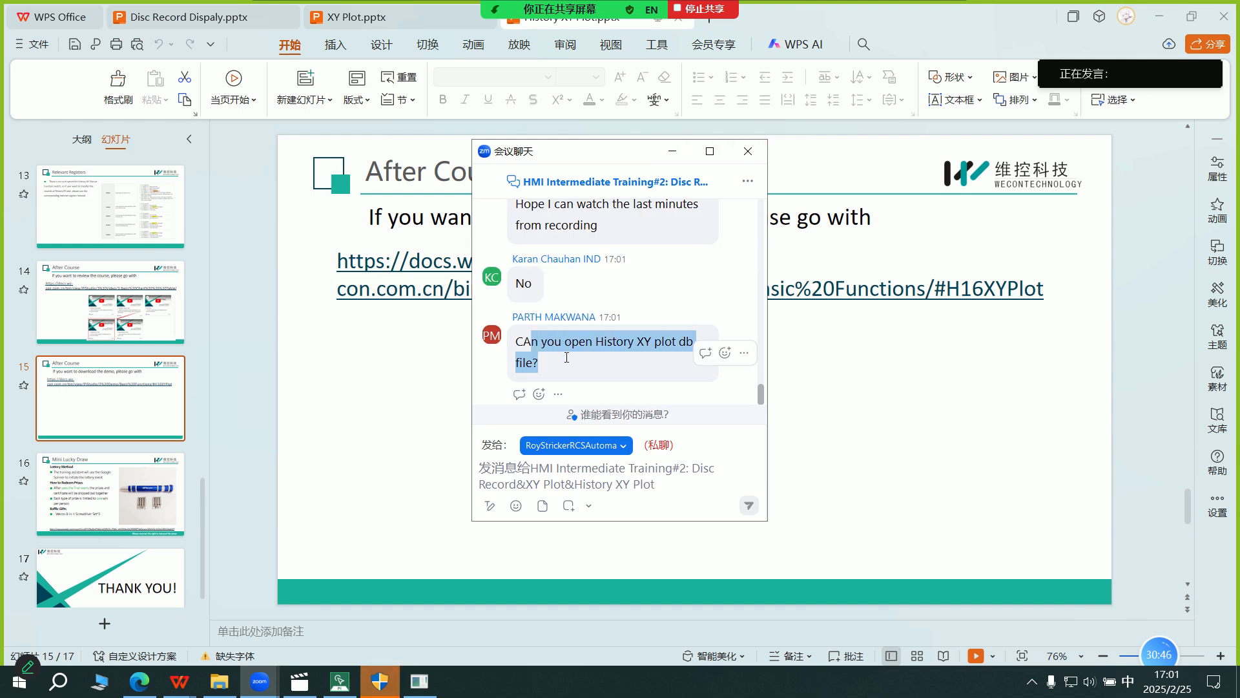
double_click(568, 360)
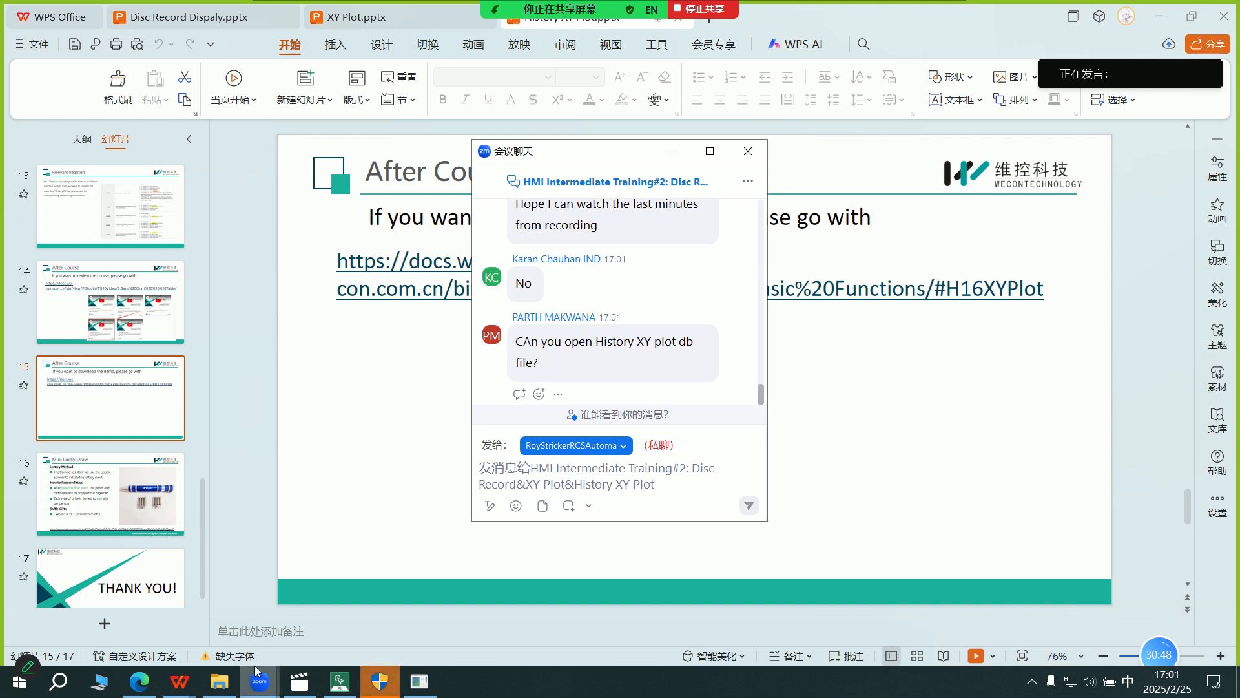
left_click(233, 683)
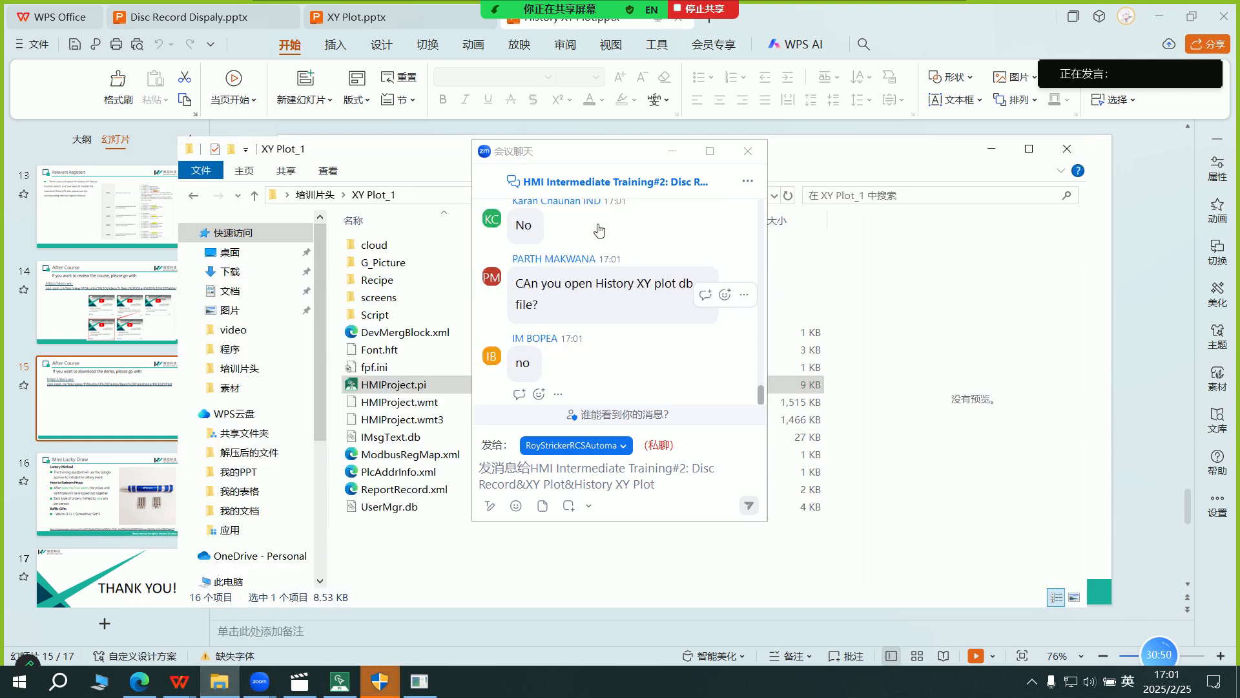
left_click_drag(424, 158, 332, 153)
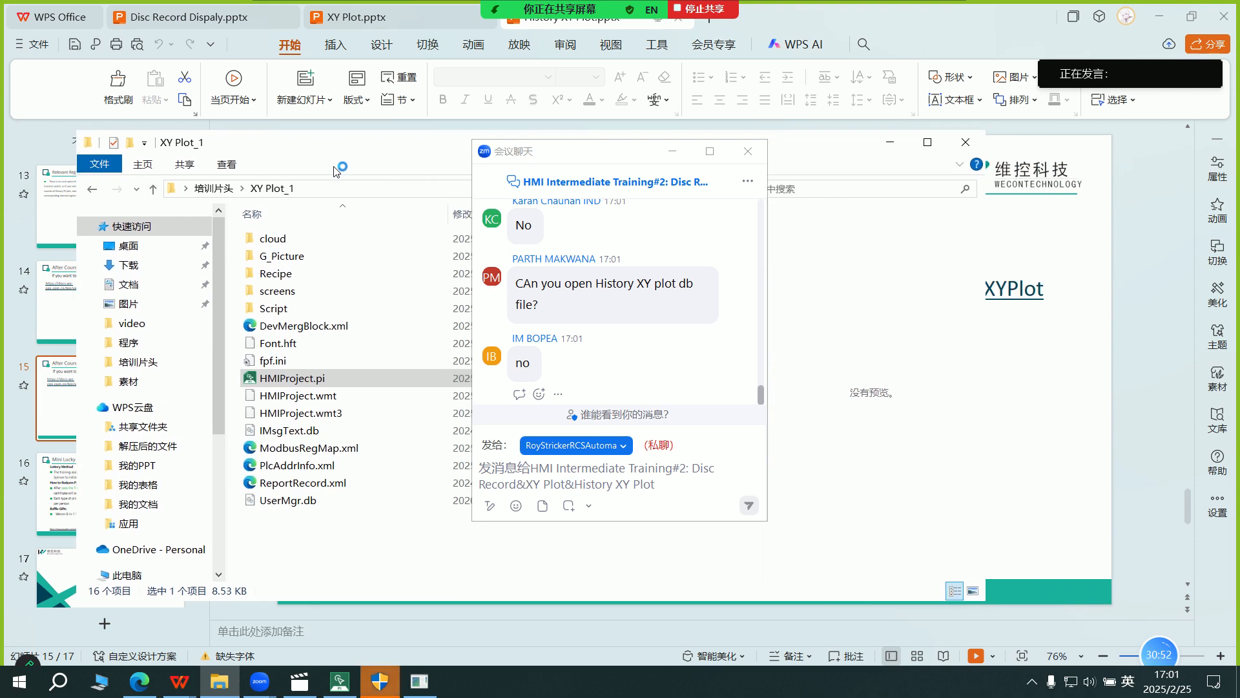
left_click(673, 151)
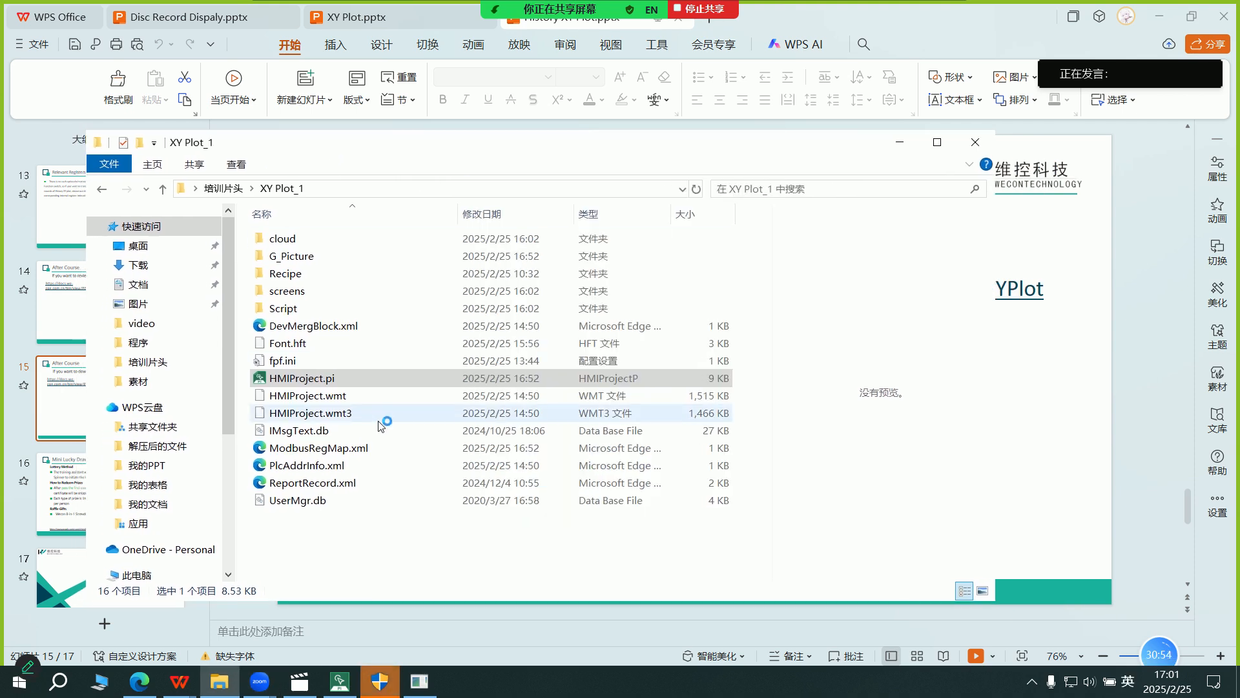
Switch to the HMIUI simulator, go to its History XY Plot screen, and shift the simulator window slightly.
left_click(438, 691)
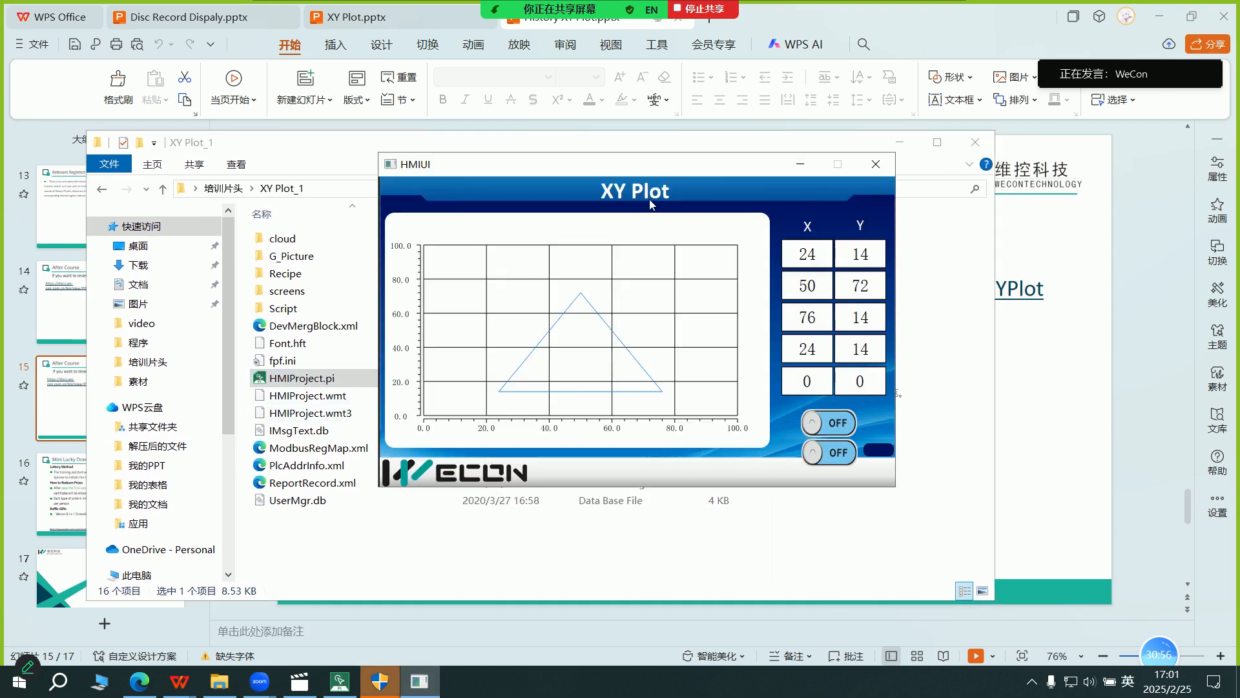
left_click_drag(669, 143, 651, 145)
left_click(433, 681)
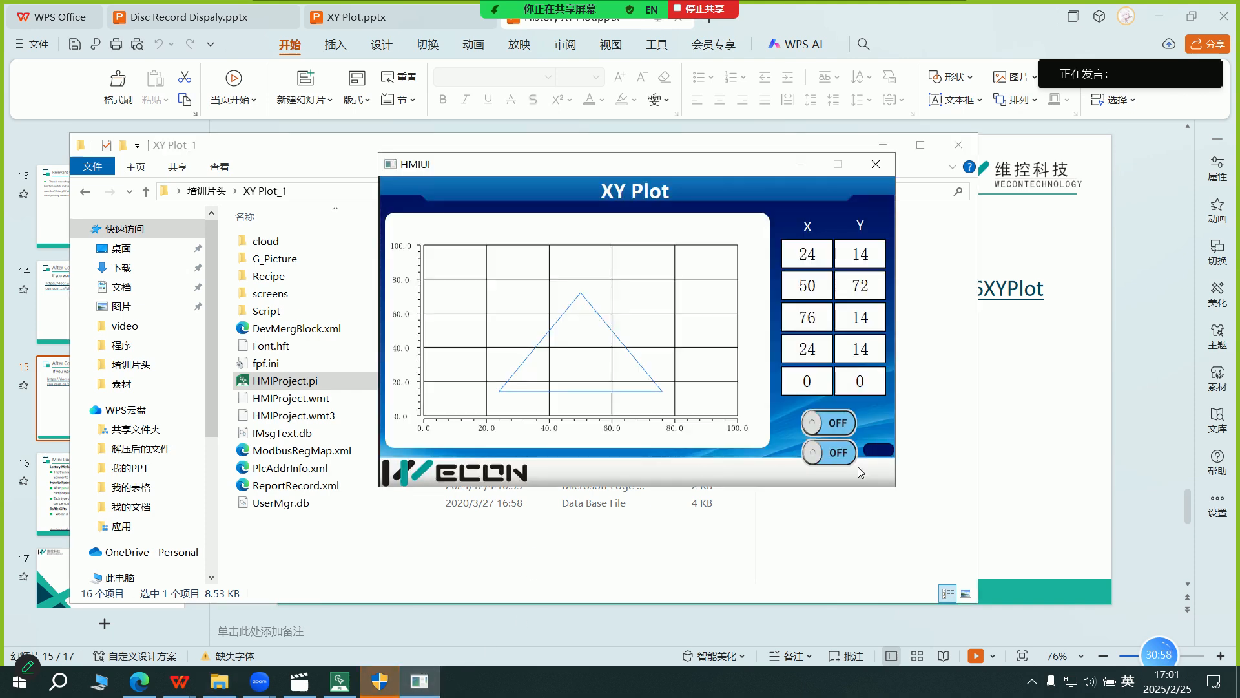
left_click(876, 453)
left_click_drag(624, 168, 623, 193)
Set the first row's X value to 26 and Y value to 36 on the History XY Plot screen.
left_click(807, 306)
left_click(578, 410)
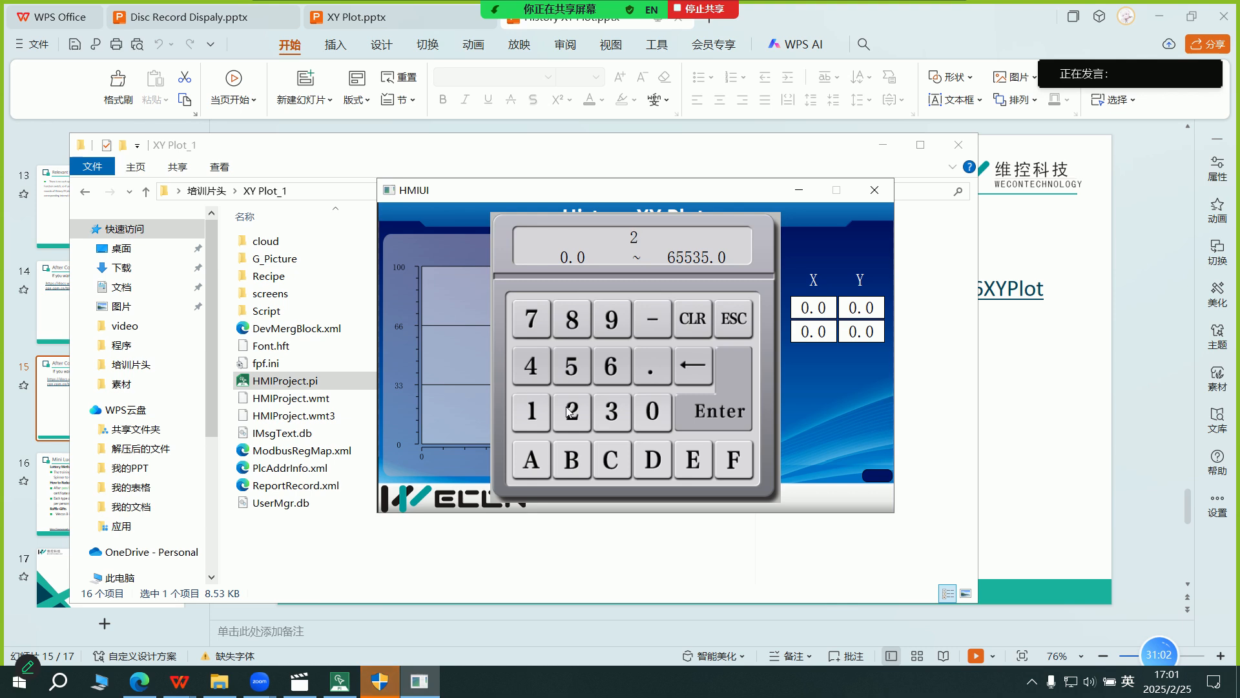
left_click(626, 362)
left_click(695, 412)
left_click(815, 334)
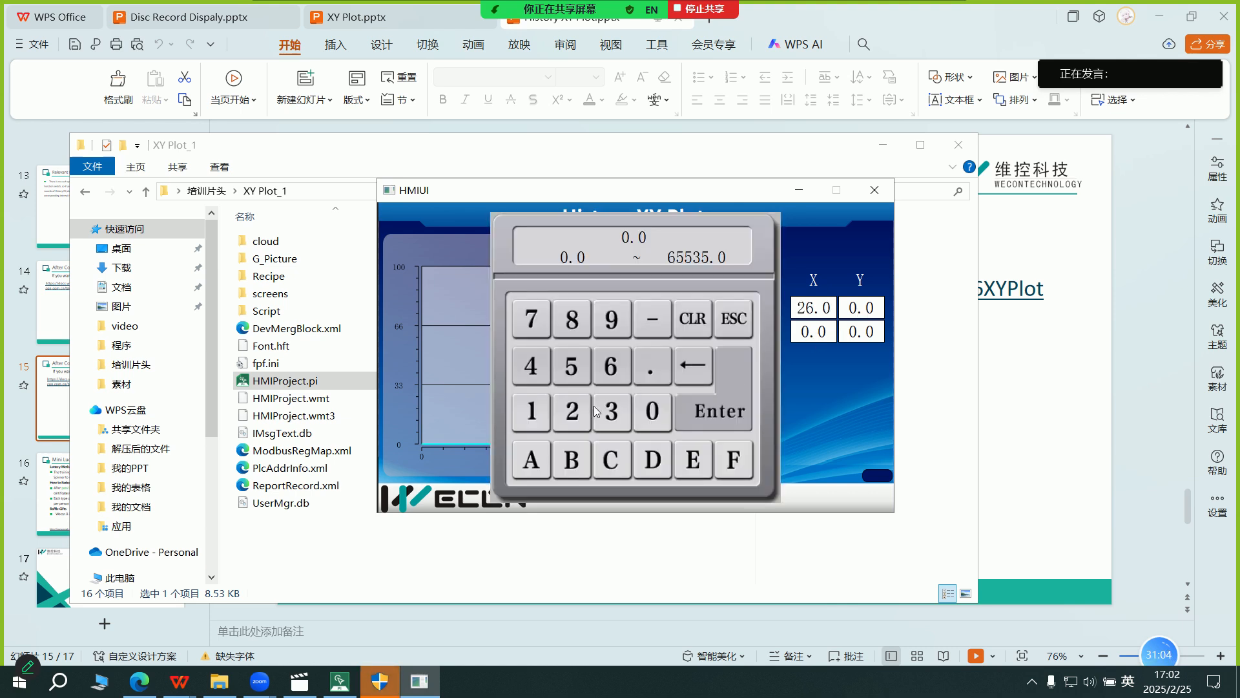
left_click(675, 412)
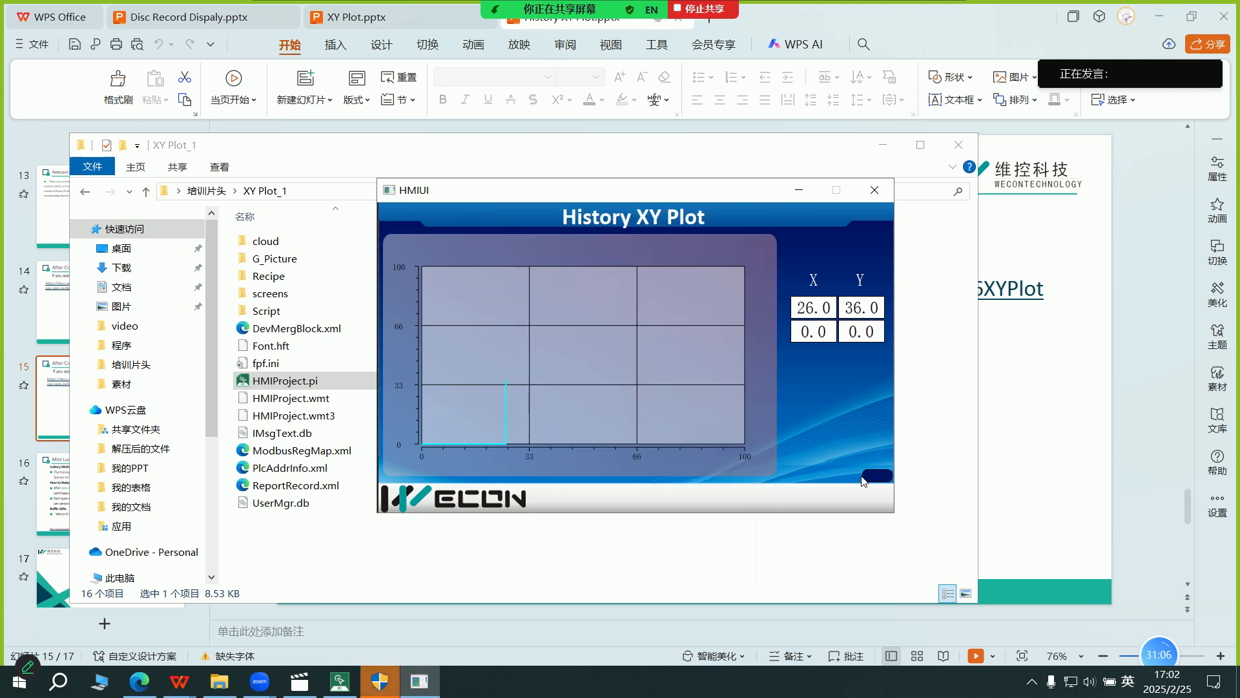
Set the second row's X value to 26 and Y value to 69 on the History XY Plot screen.
left_click(878, 477)
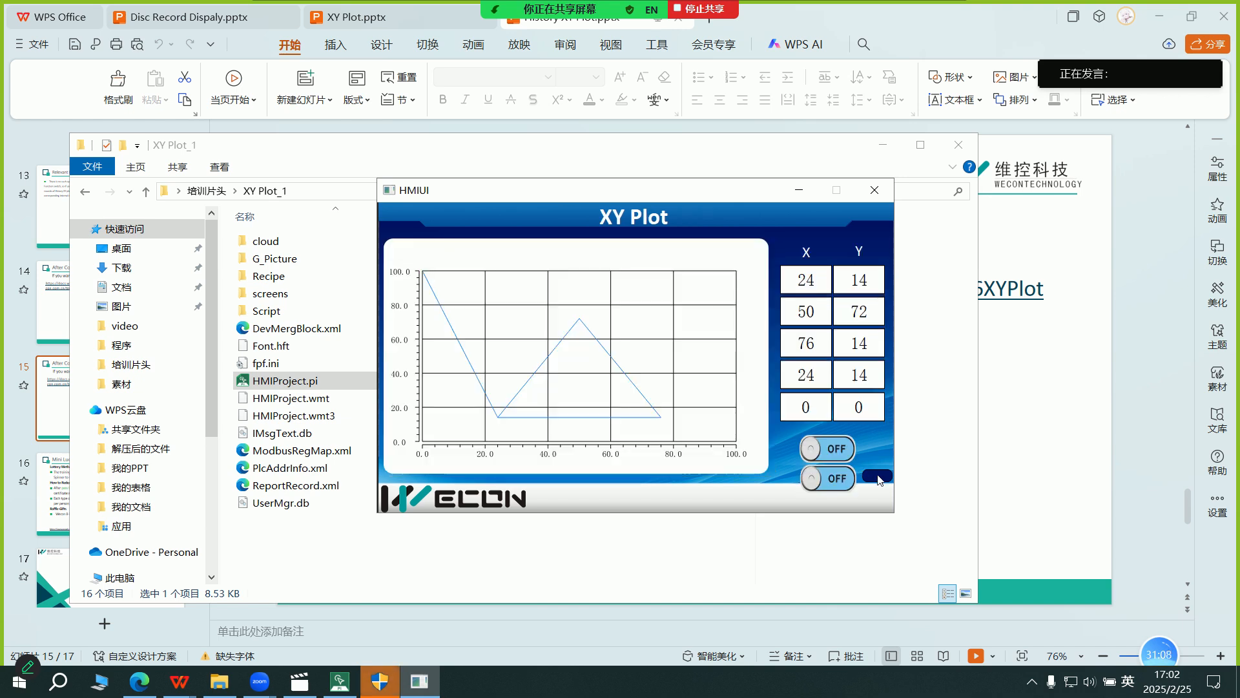
left_click(878, 480)
left_click(818, 337)
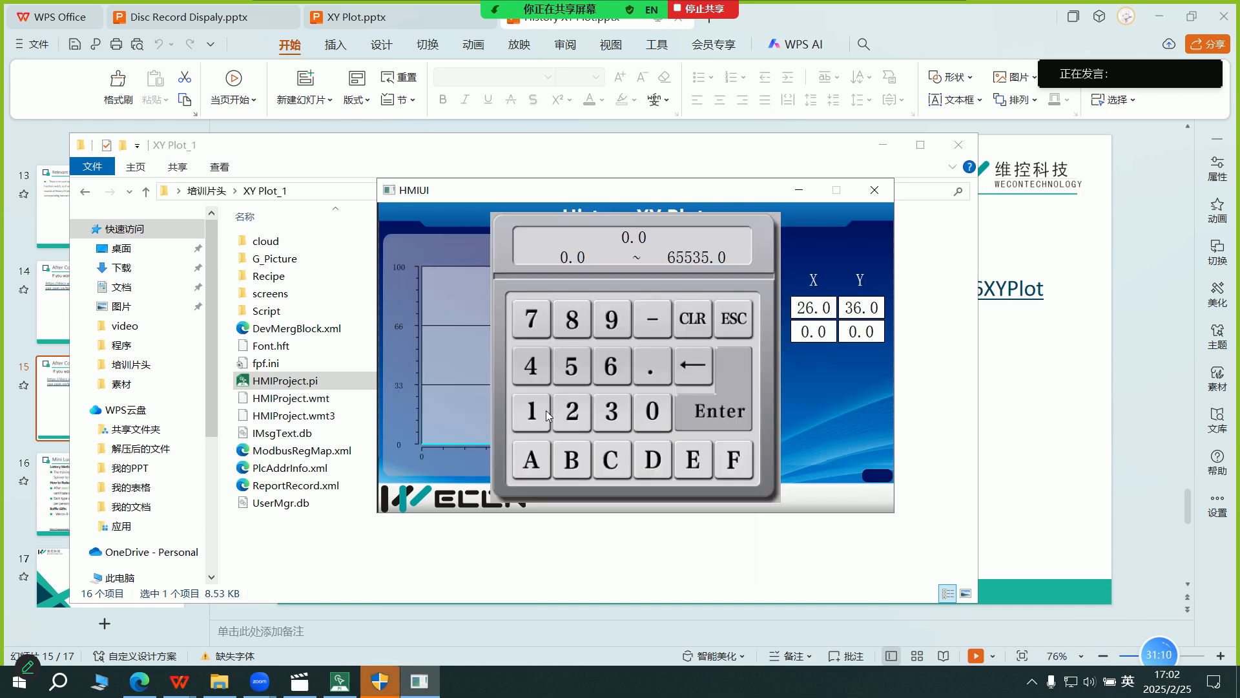
left_click(699, 410)
left_click(867, 338)
left_click(612, 329)
left_click(732, 409)
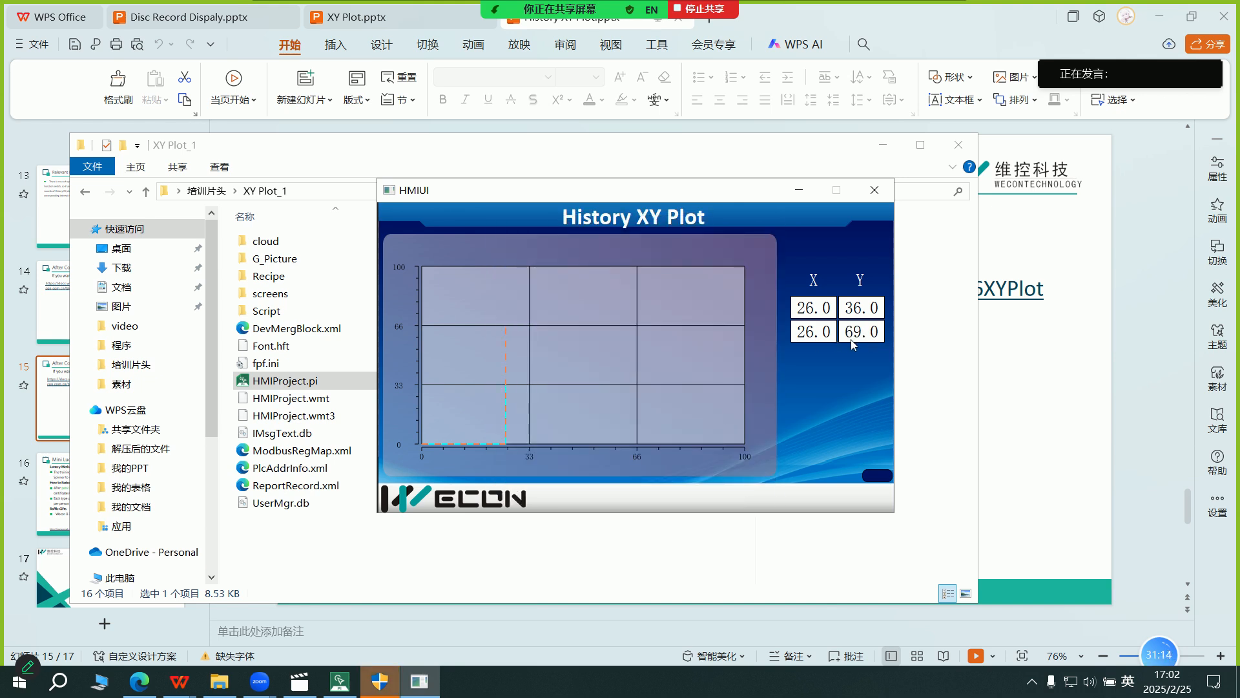
Re-enter the second row's Y value and set its X value to 52.
left_click(850, 339)
left_click(611, 365)
left_click(717, 416)
left_click(822, 330)
left_click(571, 366)
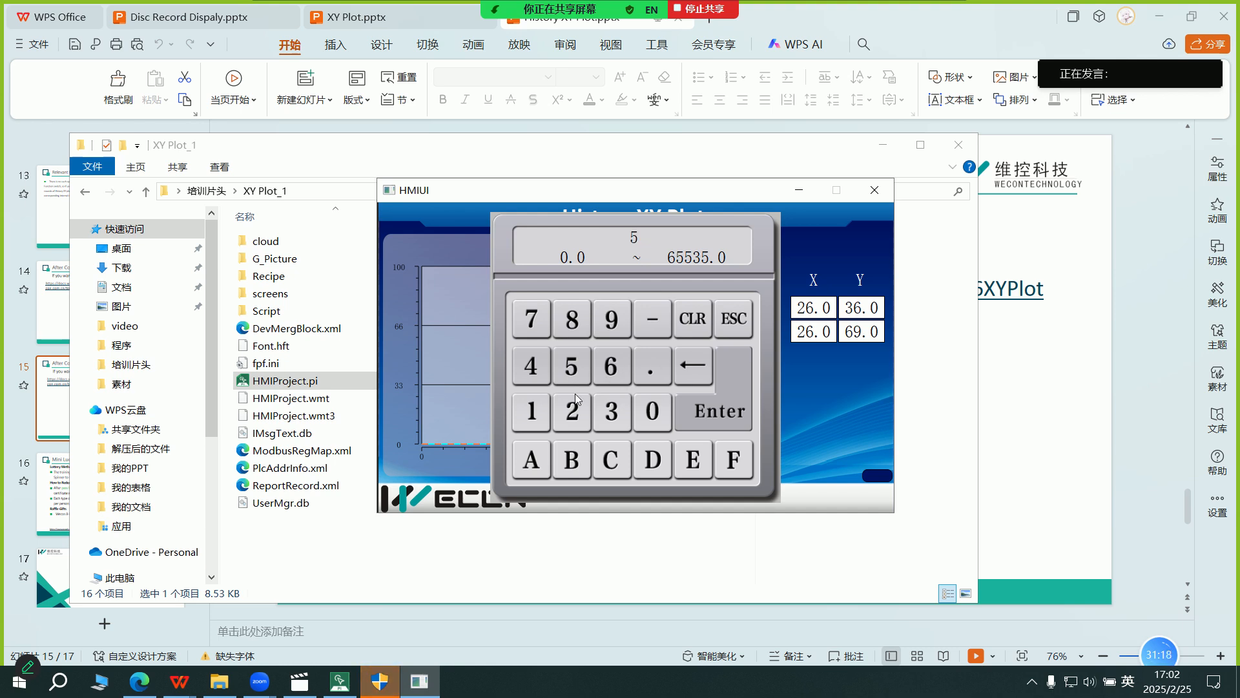
left_click(572, 411)
left_click(695, 412)
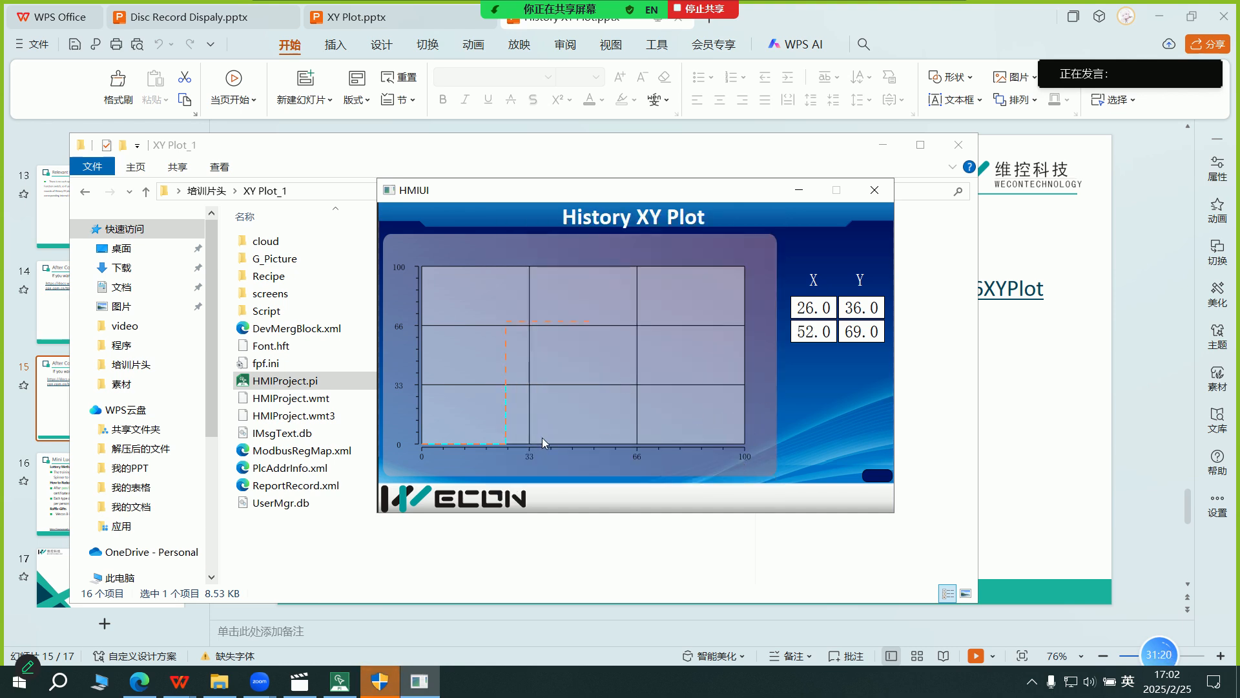
Switch to File Explorer and open the HMIEmulation folder on the local C: drive.
left_click_drag(348, 144, 375, 149)
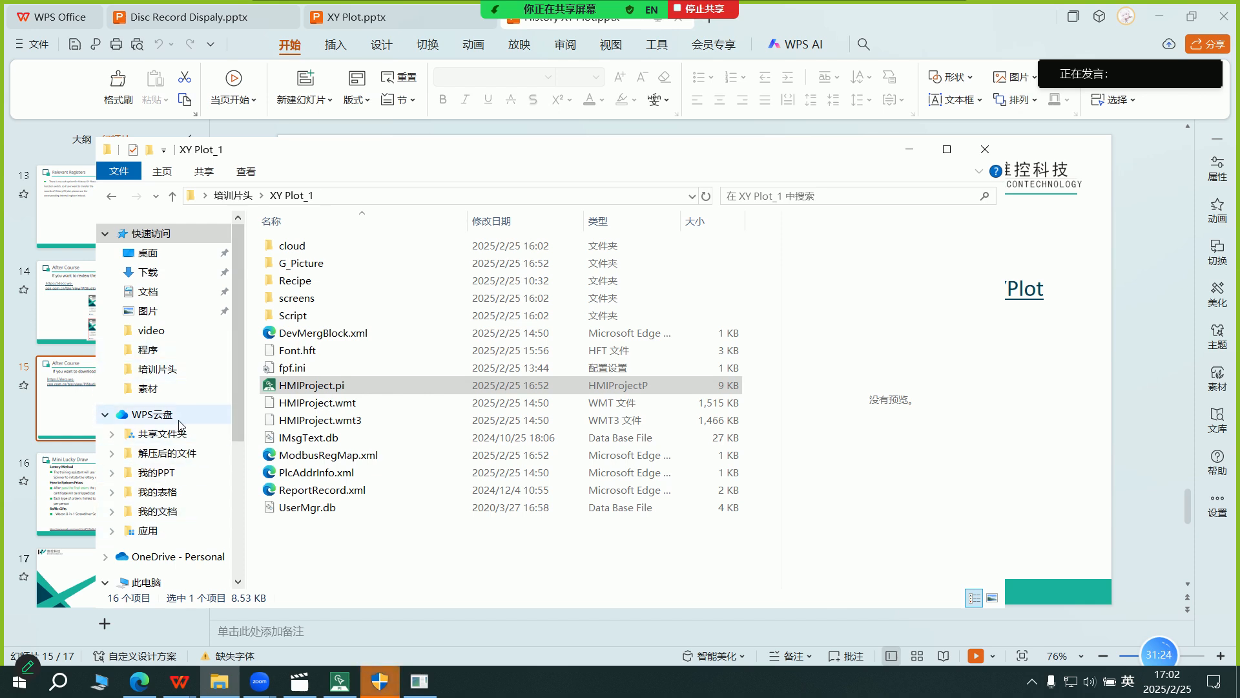
scroll(176, 516, "down", 2)
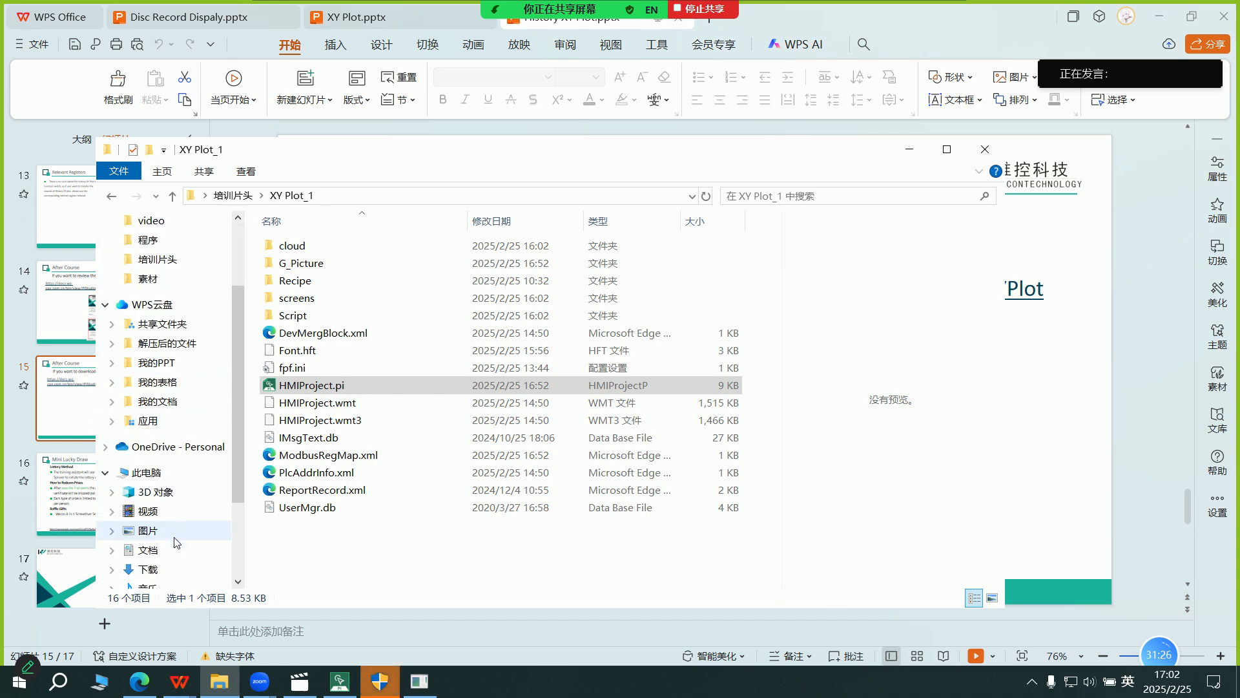
scroll(177, 536, "down", 2)
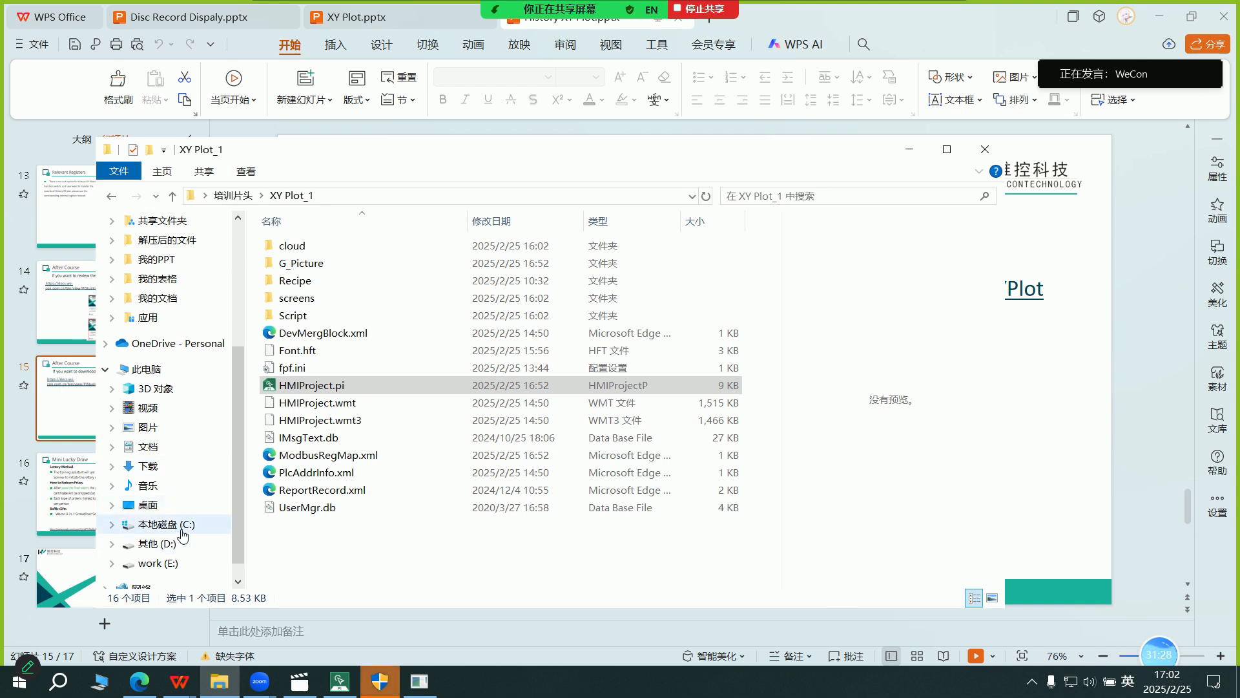
left_click(182, 528)
left_click(353, 251)
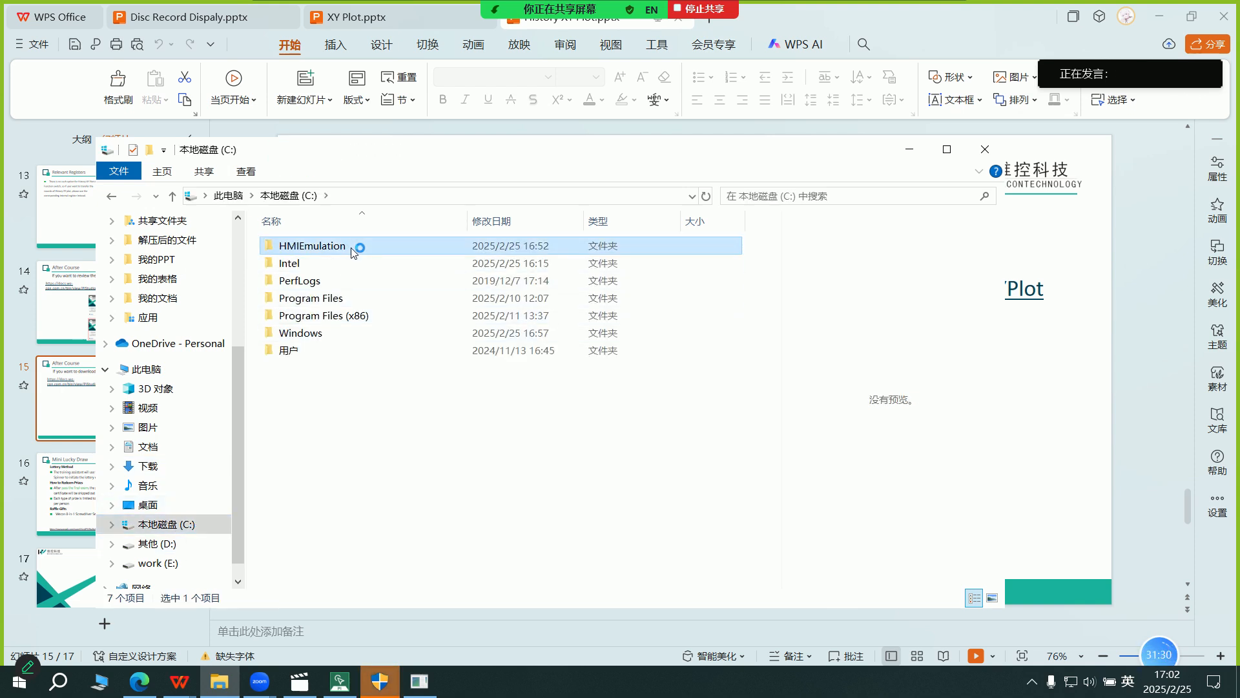
double_click(353, 251)
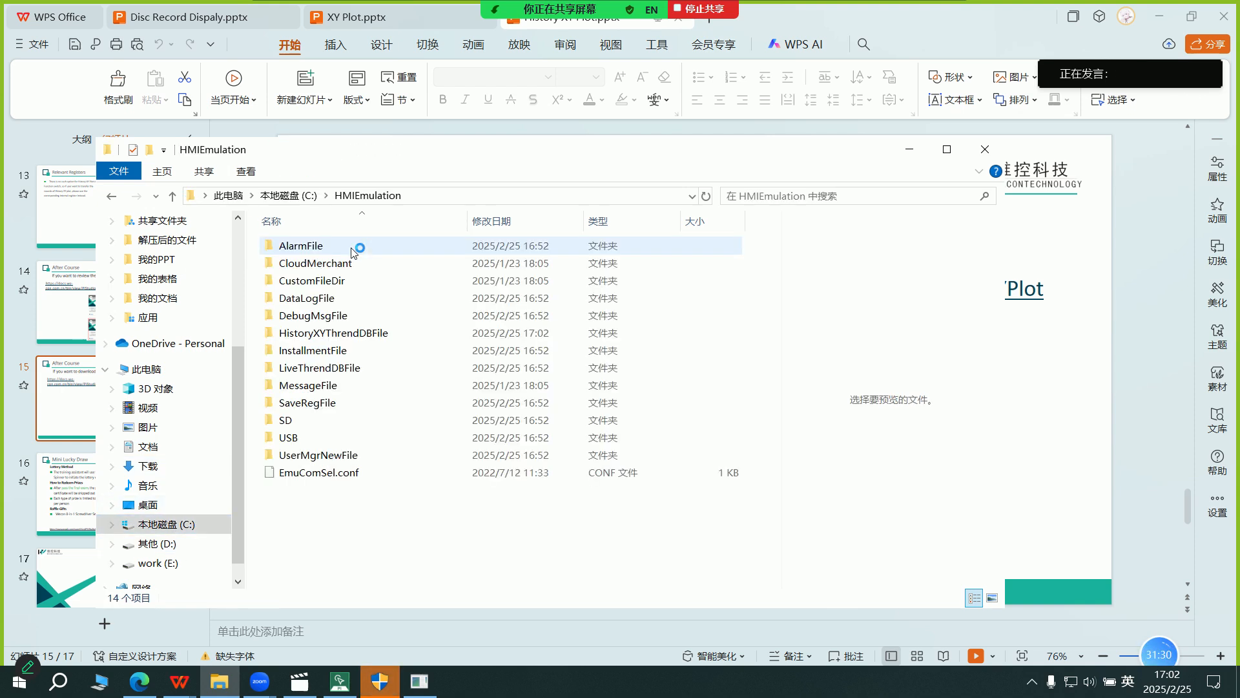
Open the HistoryXYThrendDBFile folder and select the testHistory_0.db file.
left_click(365, 342)
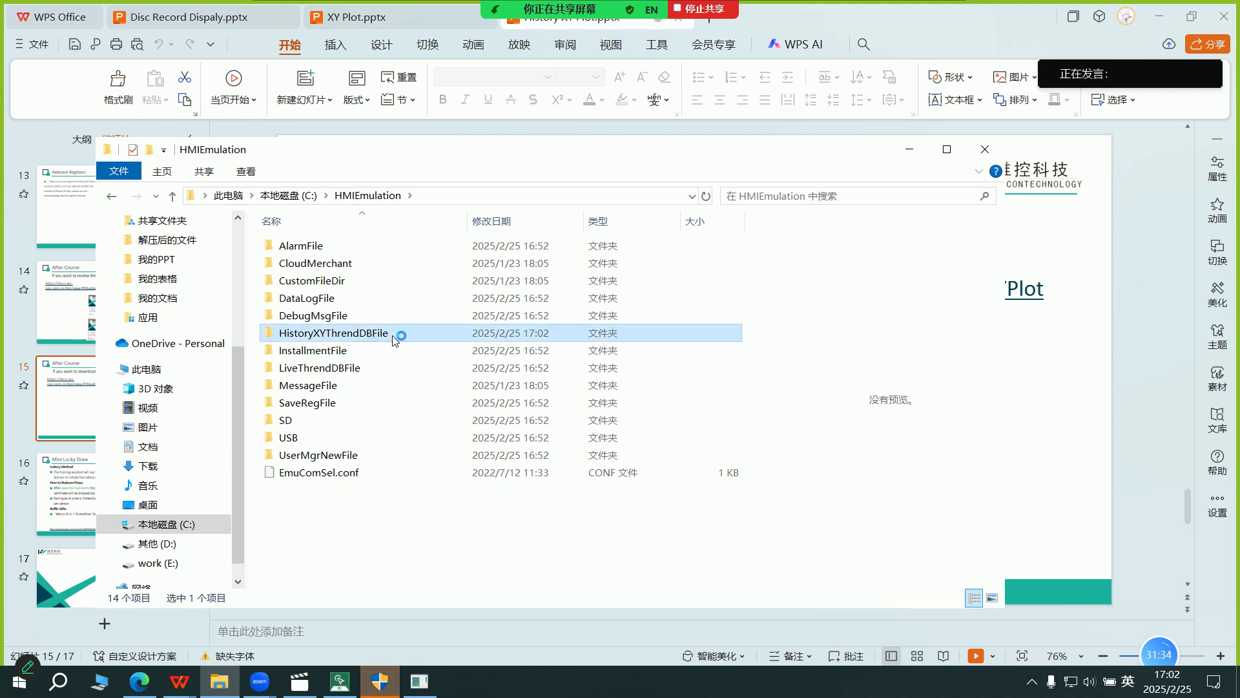
double_click(392, 340)
left_click(379, 265)
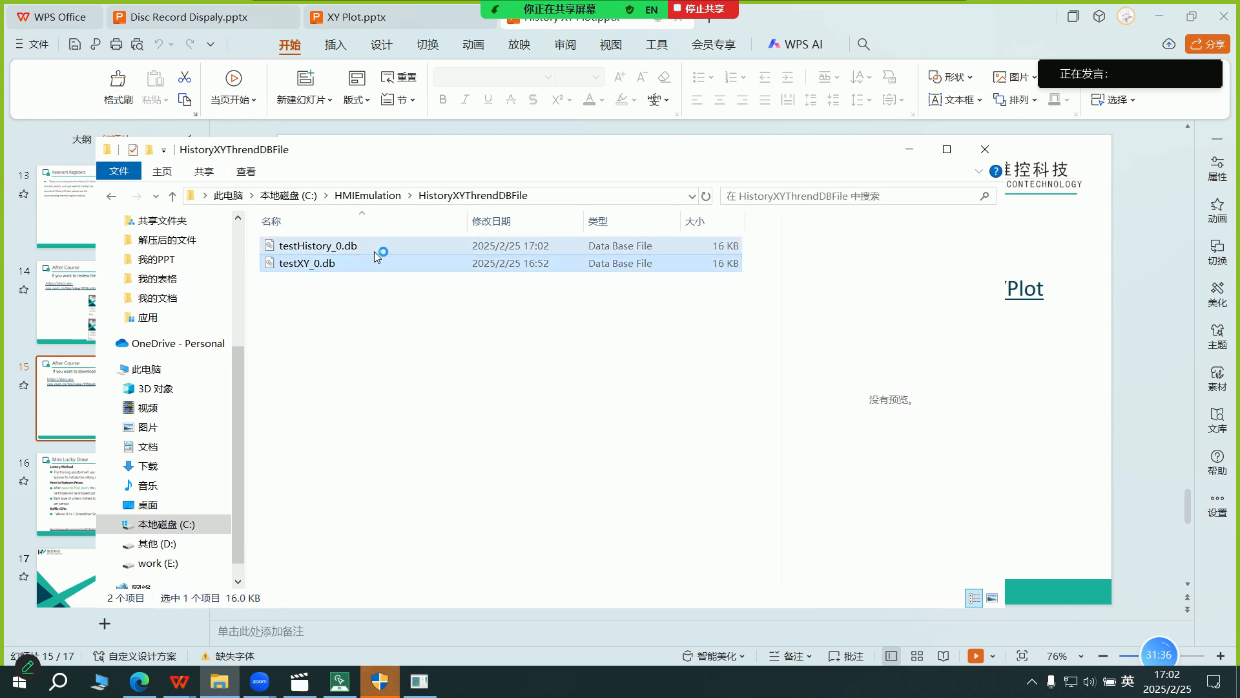
left_click(378, 249)
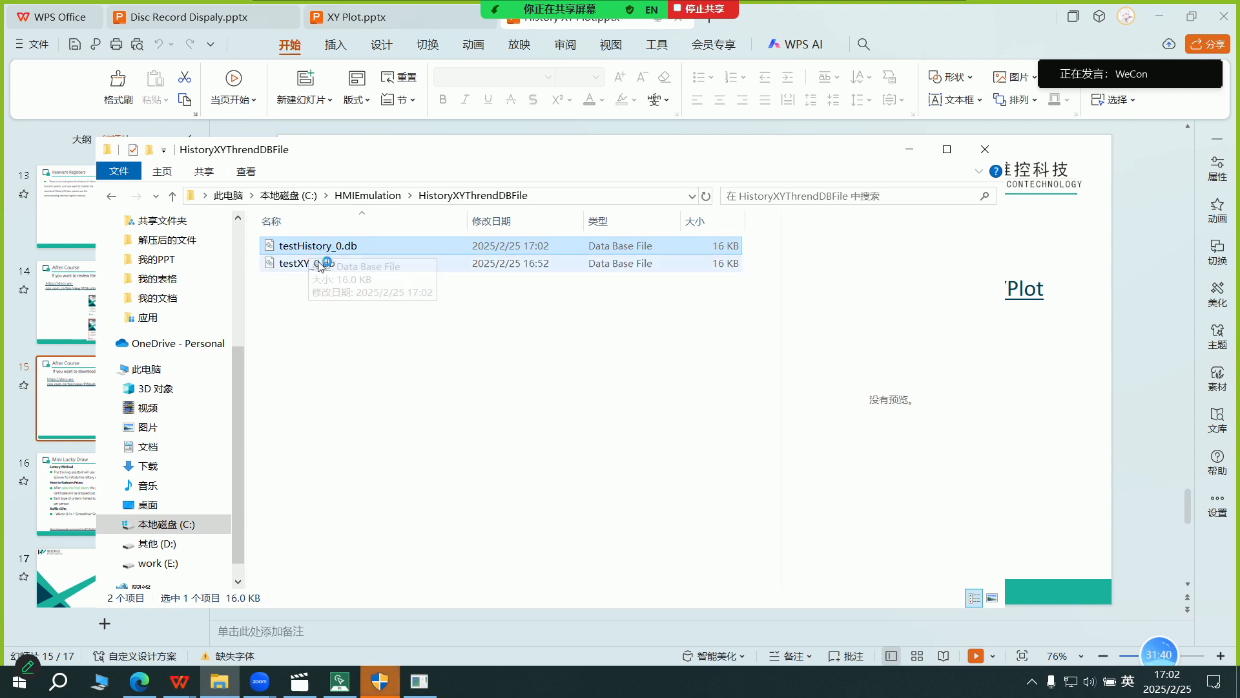
Switch to PIStudio and check the testXY record's settings in the project's History XY Plot configuration.
left_click(342, 684)
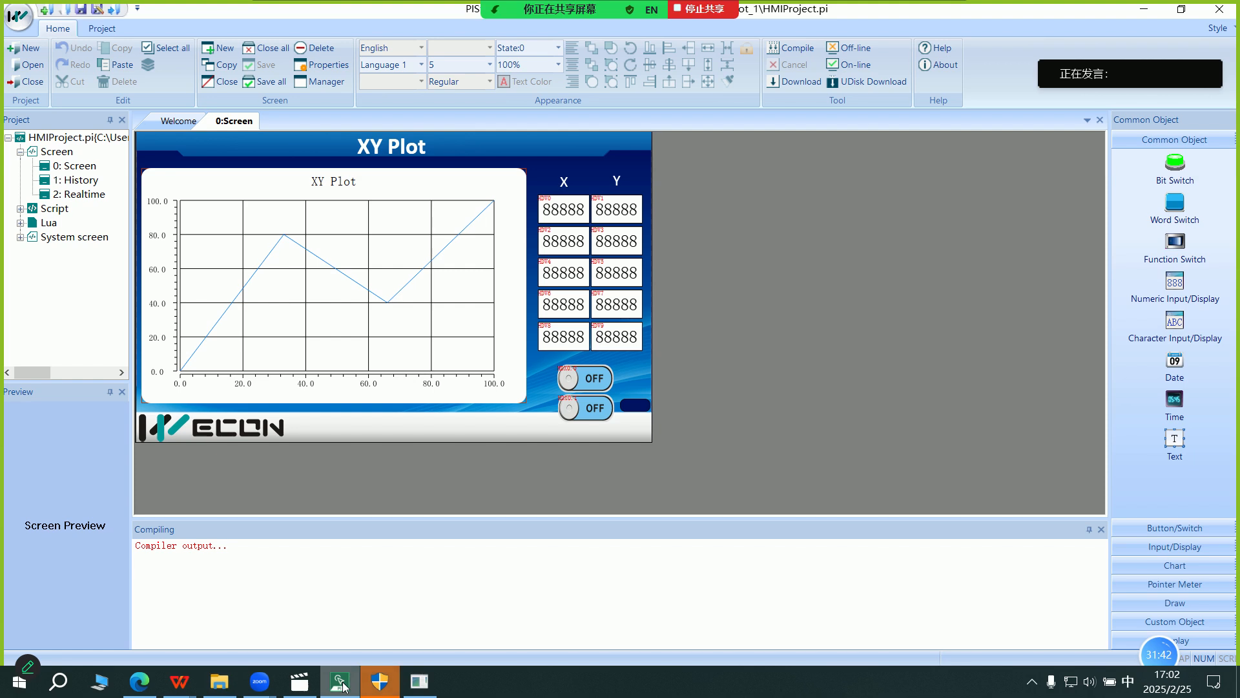
left_click(102, 28)
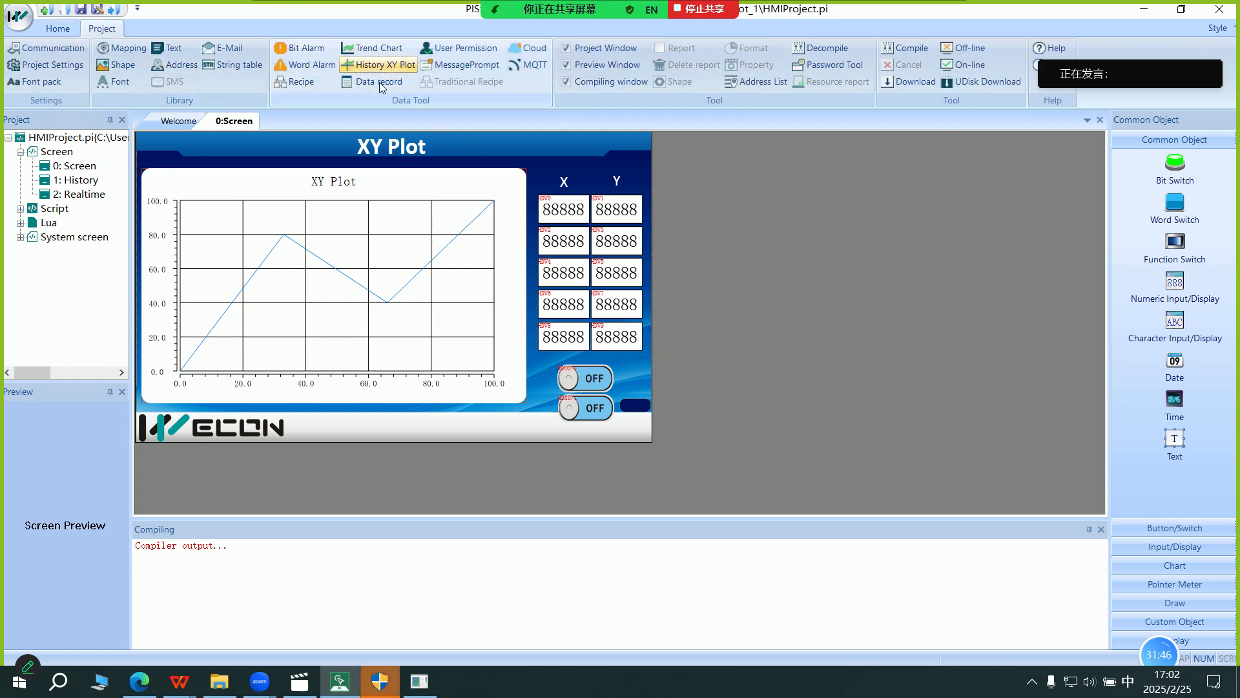
left_click(382, 66)
left_click(498, 263)
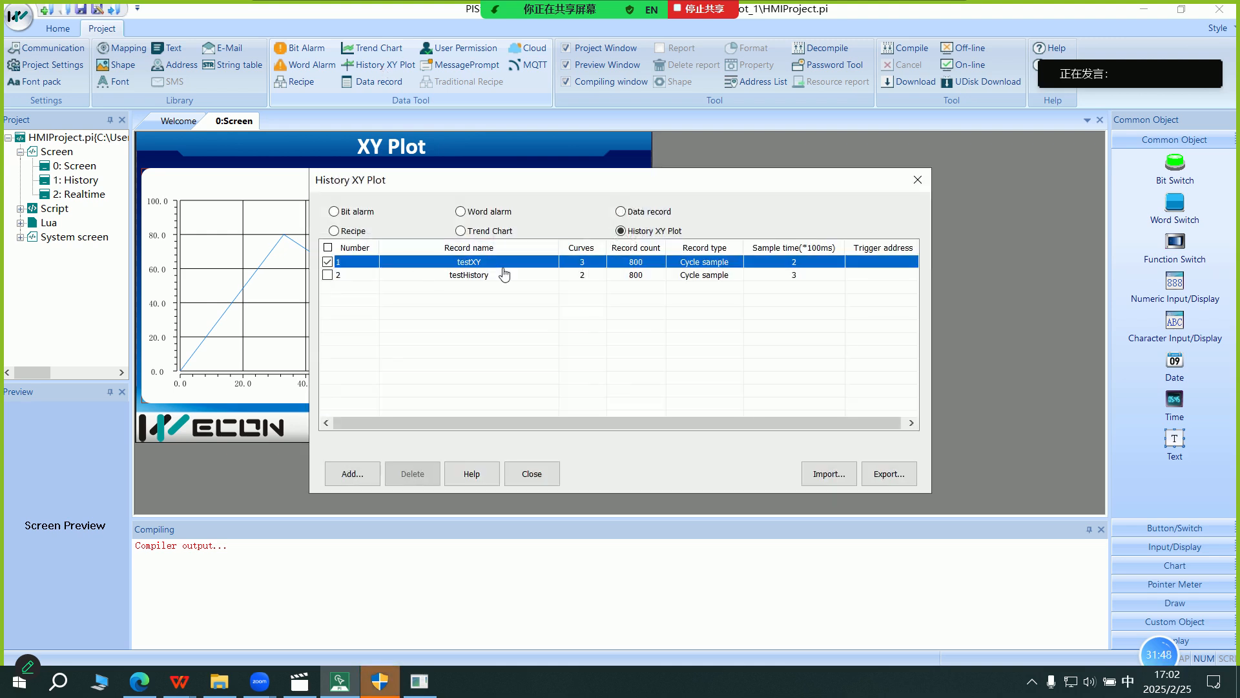
double_click(520, 262)
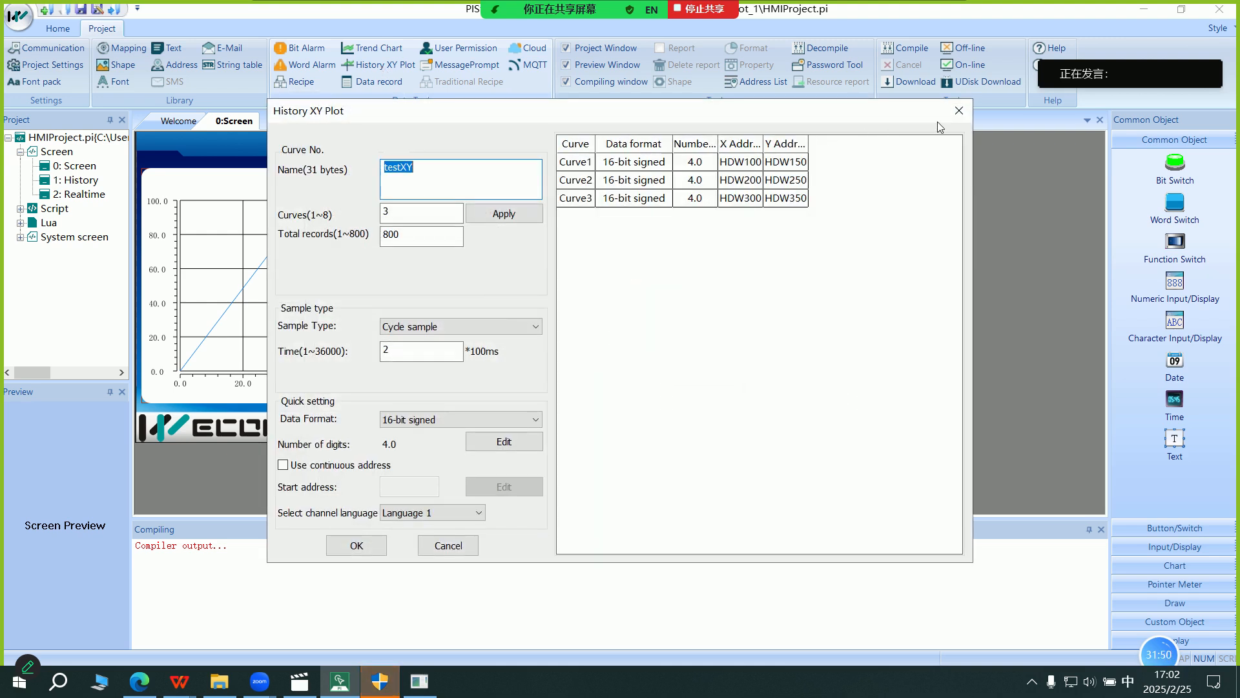
left_click(959, 110)
Open the testHistory record's settings to check its name, and return to the HistoryXYThrendDBFile folder.
left_click(516, 278)
double_click(517, 278)
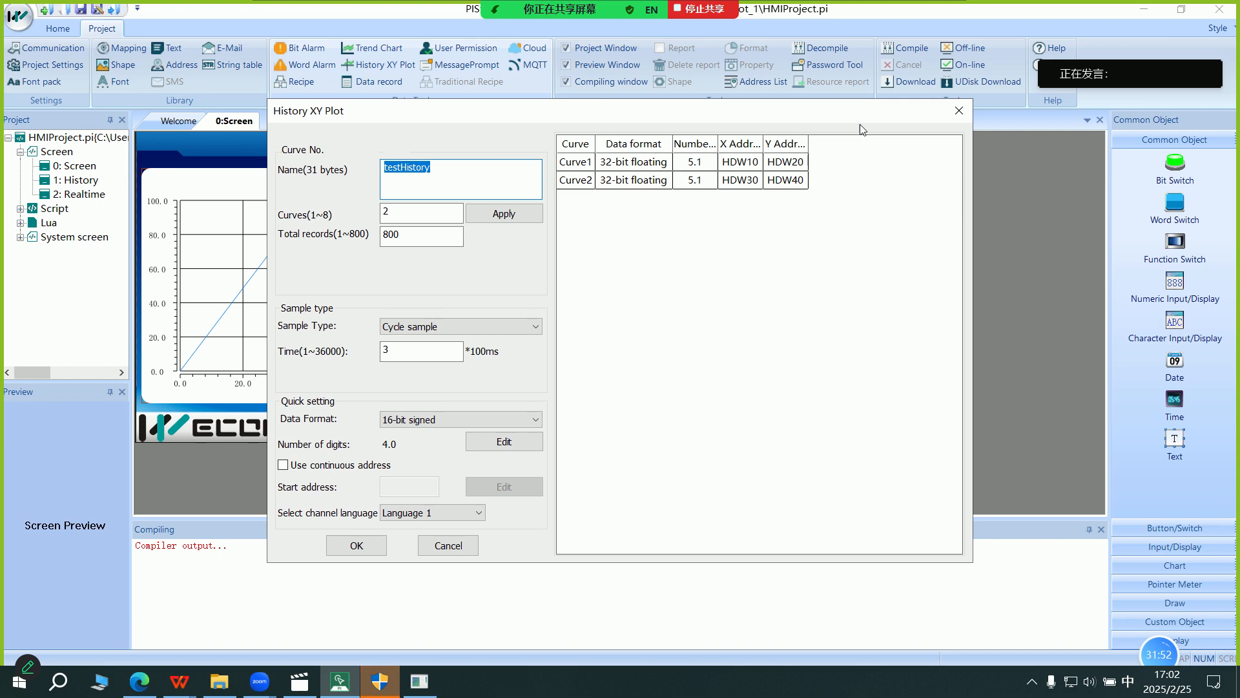
left_click_drag(884, 116, 897, 143)
left_click(452, 195)
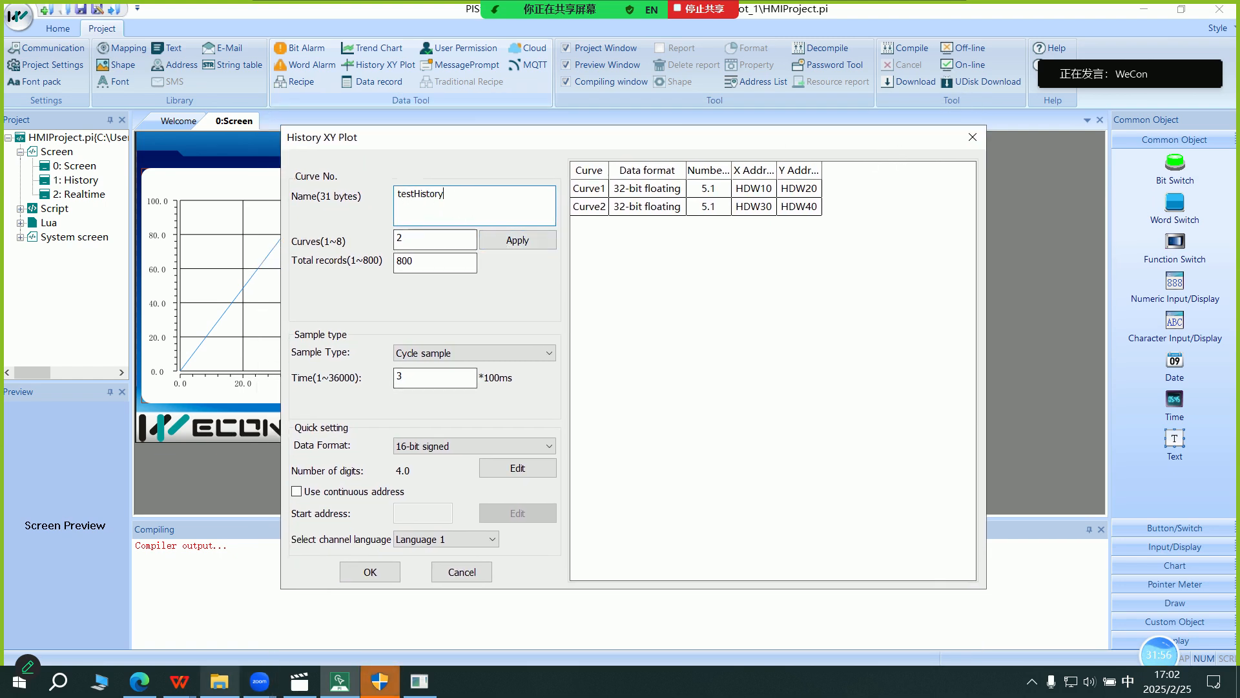
mouse_move(223, 683)
left_click(206, 597)
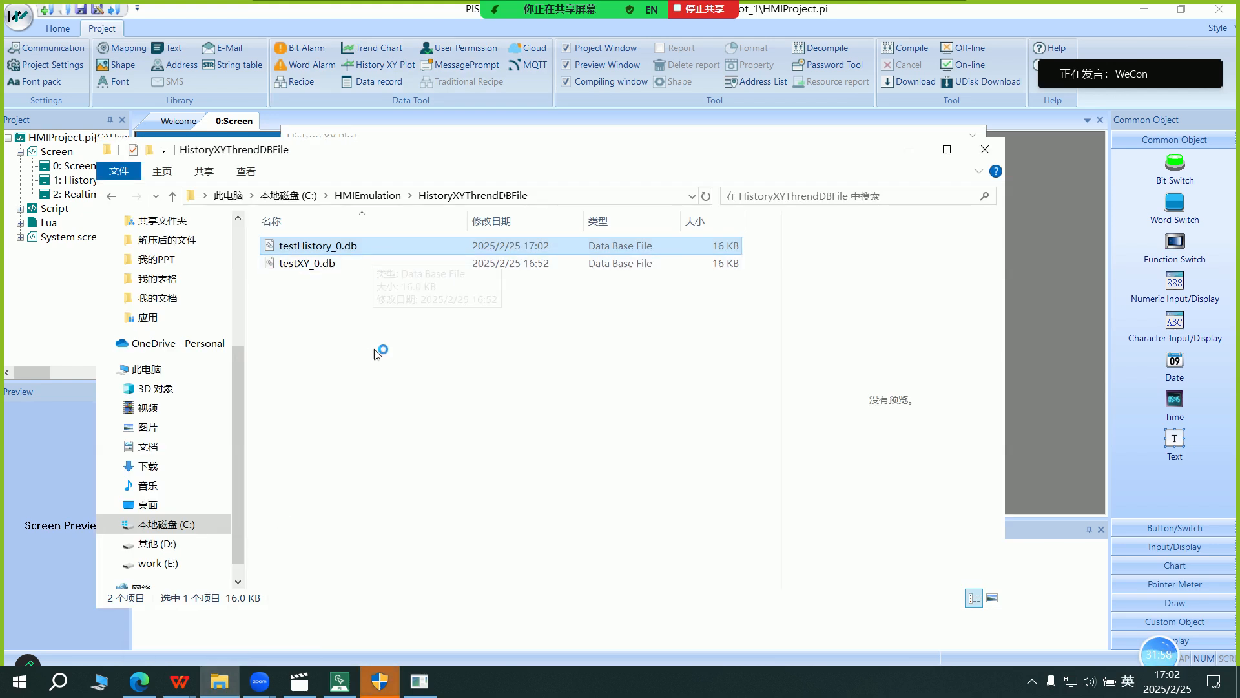
Launch PISuite from the PIStudio240613 program group.
left_click(20, 680)
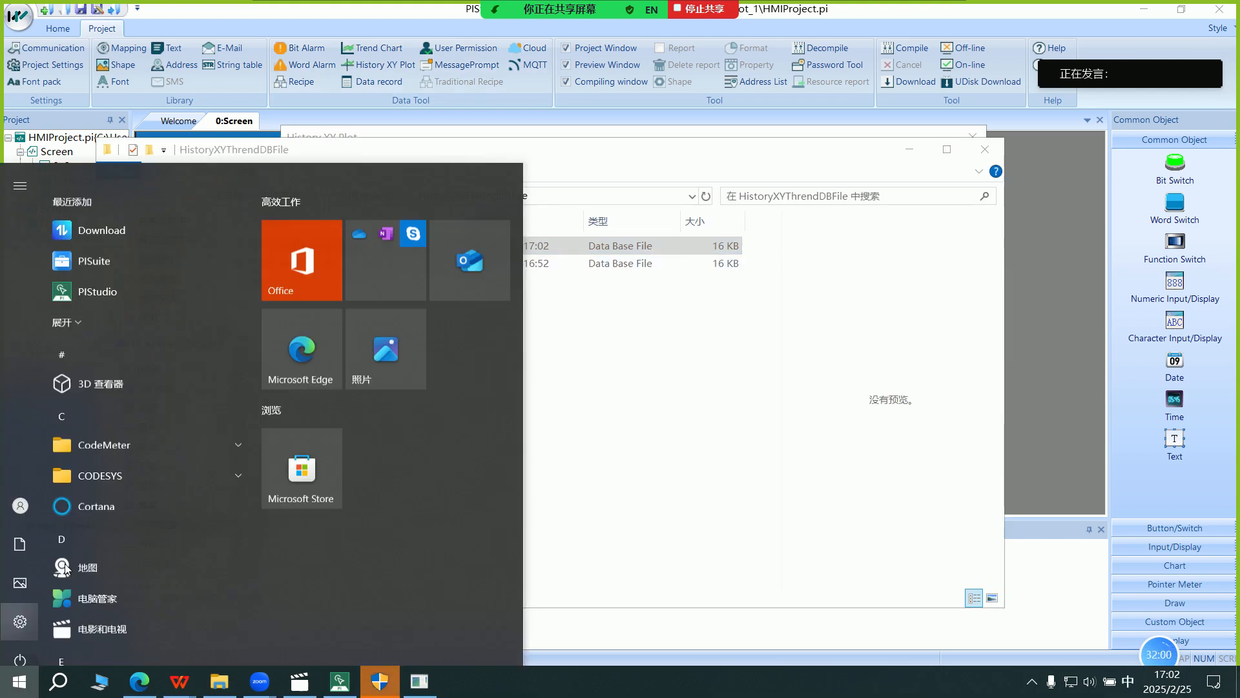
left_click(145, 486)
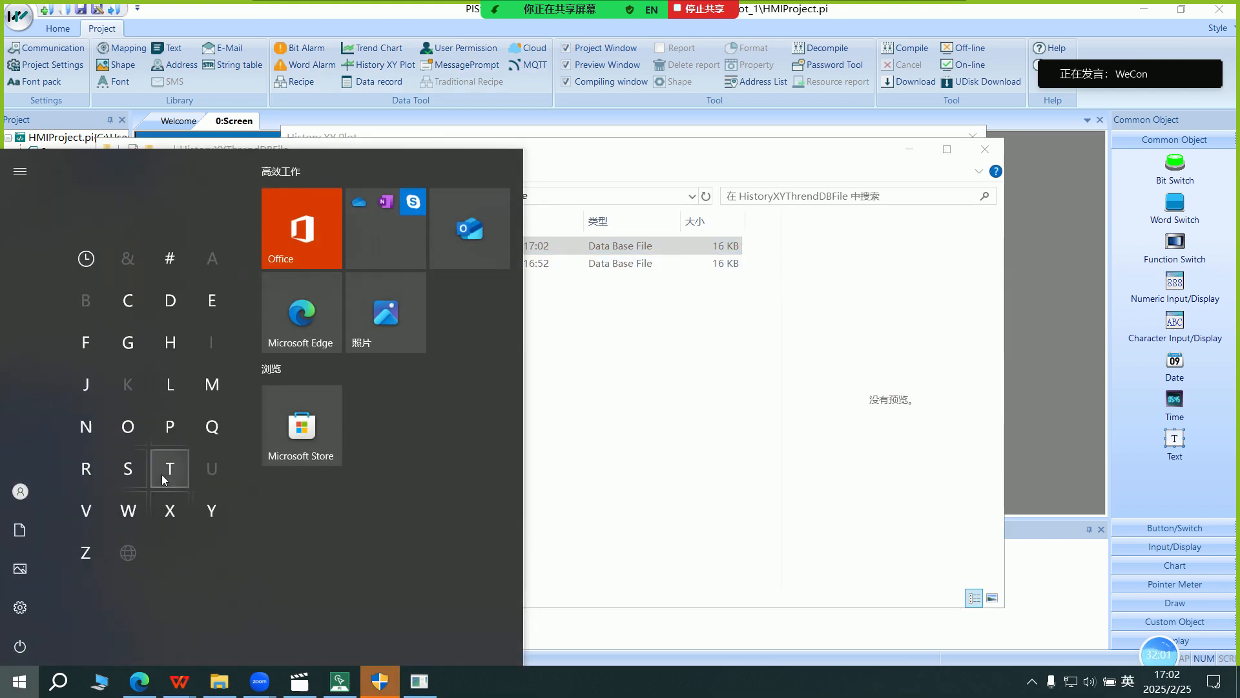
left_click(176, 429)
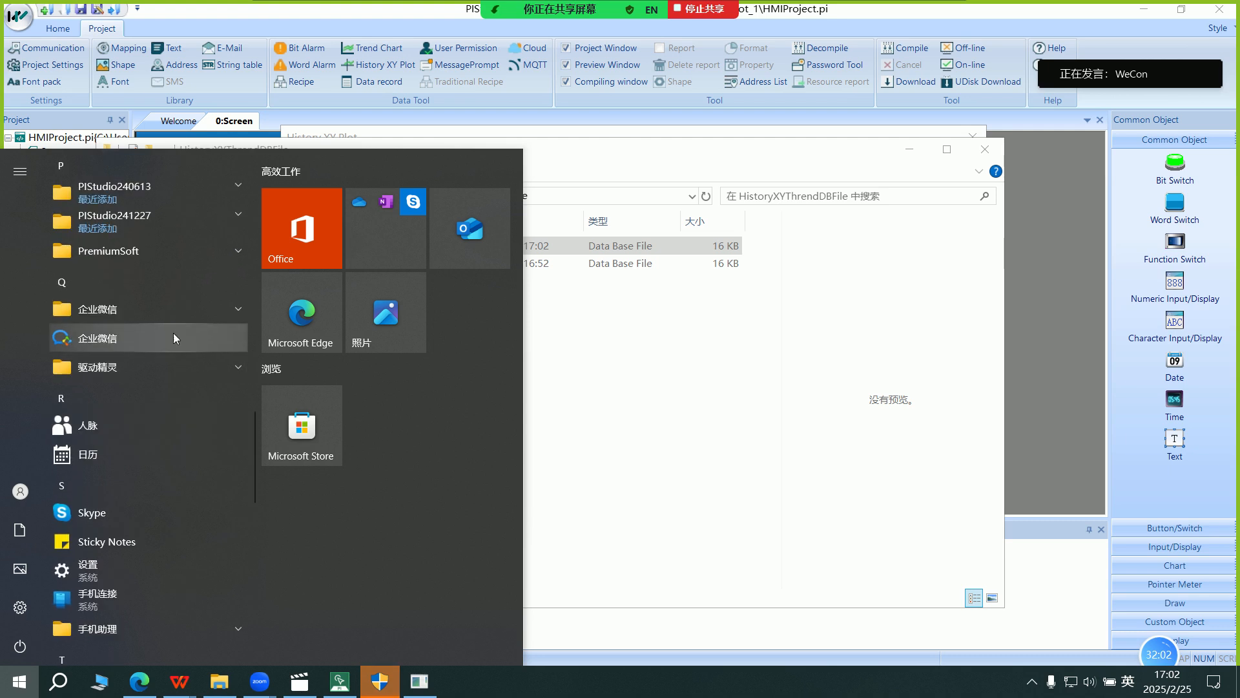
left_click(190, 199)
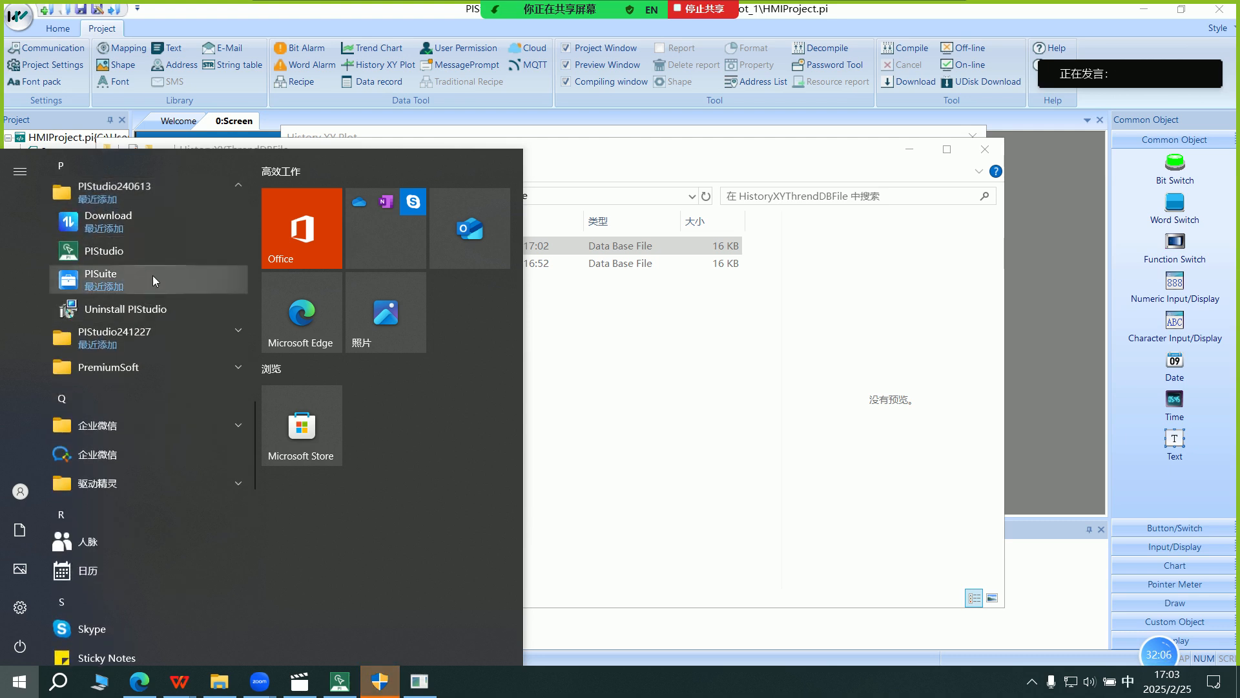
left_click(152, 277)
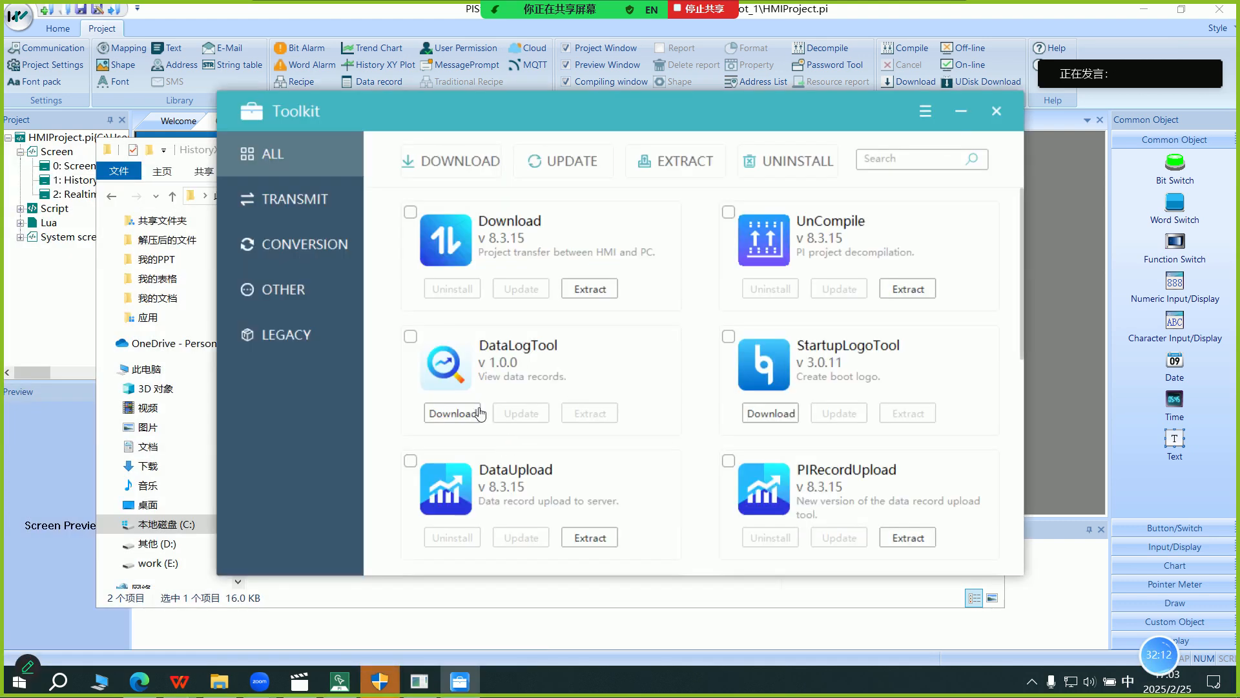
Download DataLogTool from the Toolkit and close the download progress window.
left_click(463, 425)
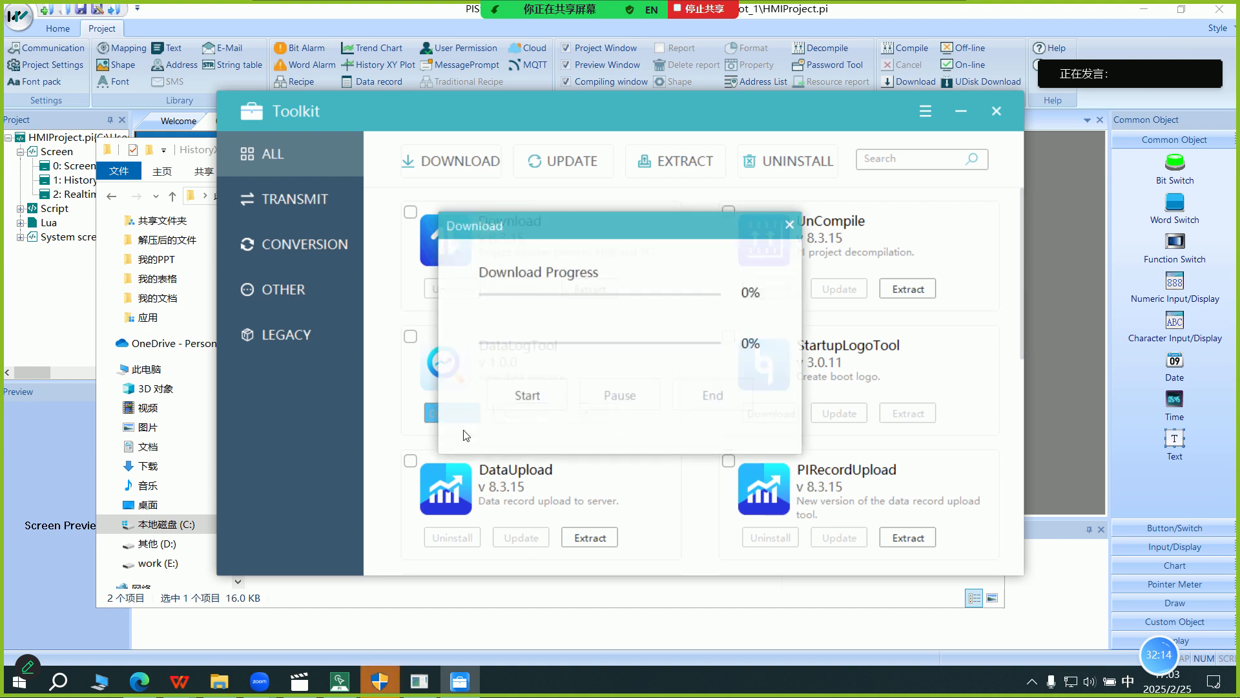
left_click(507, 403)
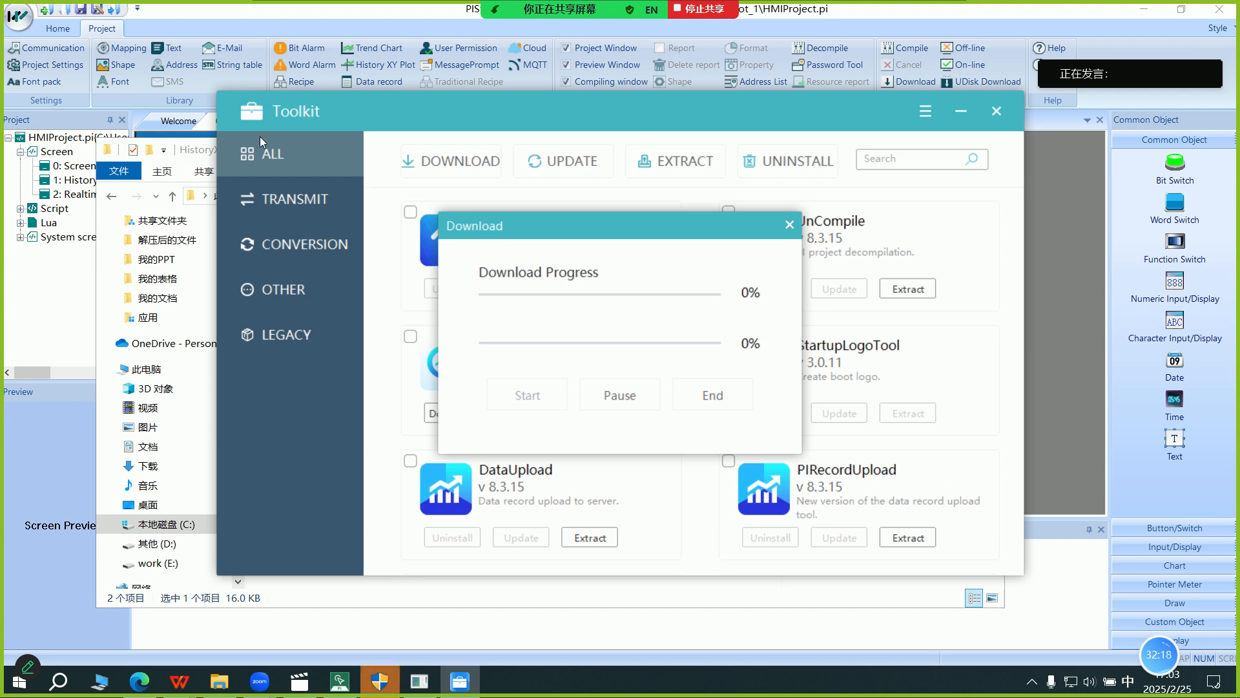
left_click(184, 166)
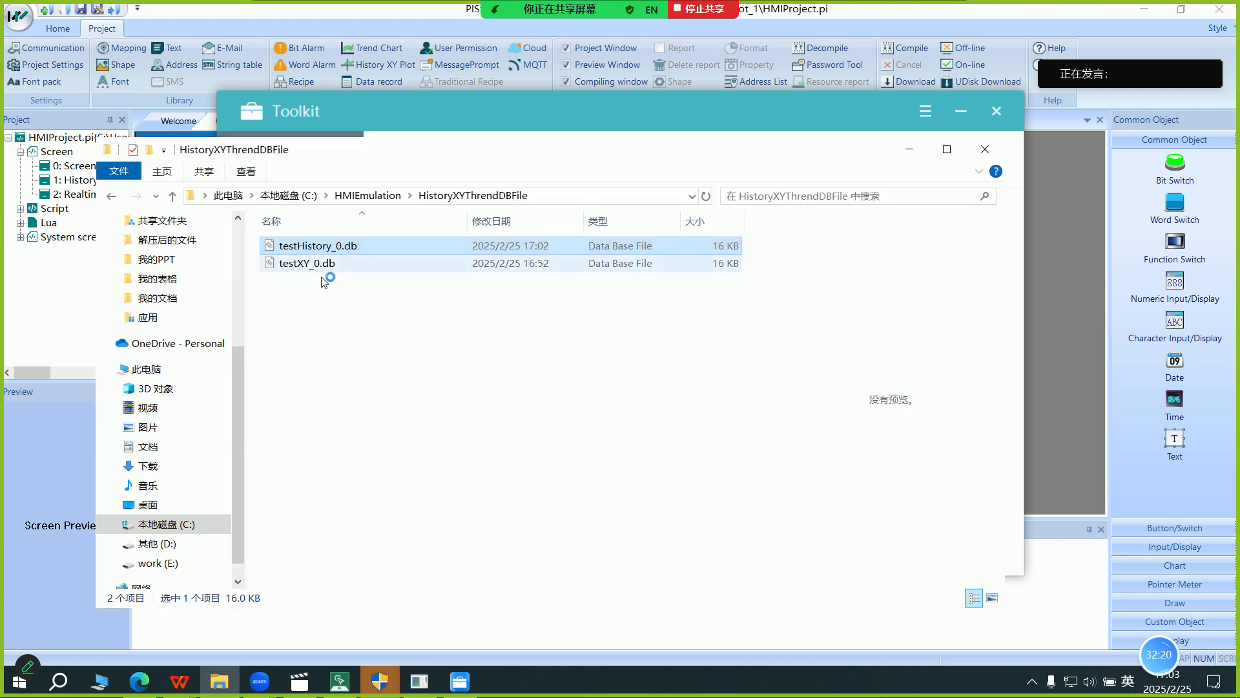
mouse_move(526, 157)
left_mouse_down()
mouse_move(607, 509)
mouse_move(547, 161)
mouse_move(566, 412)
mouse_move(534, 138)
left_mouse_up()
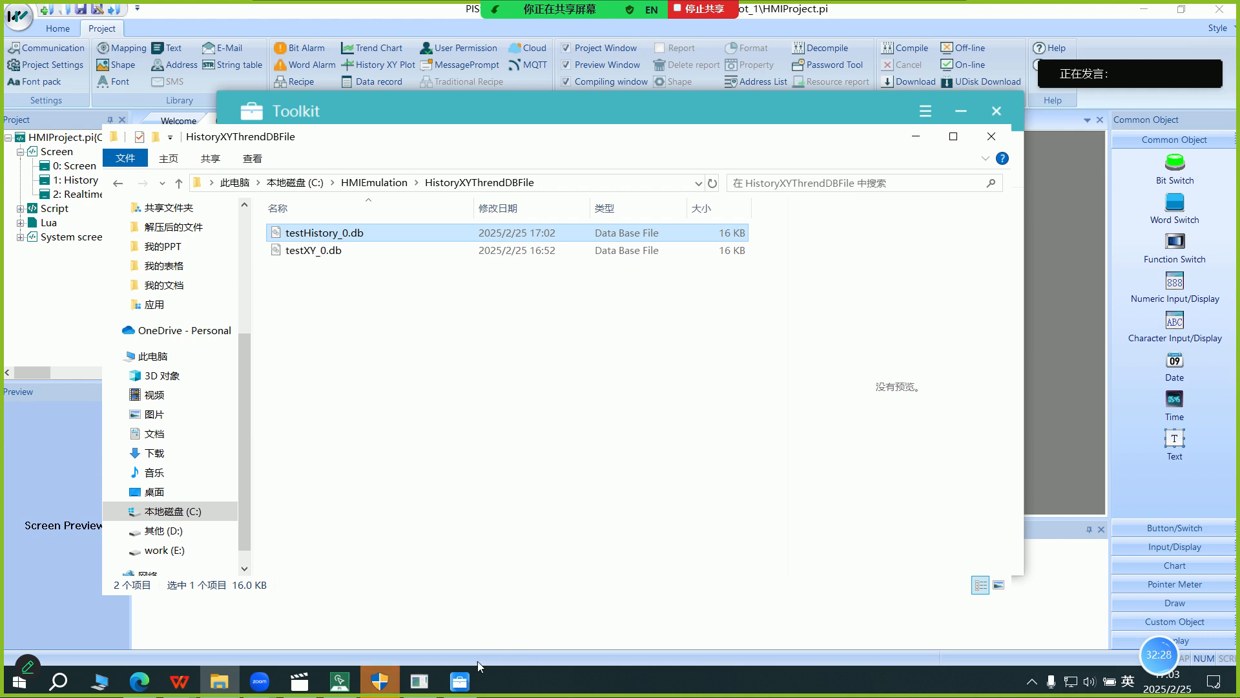
left_click(459, 680)
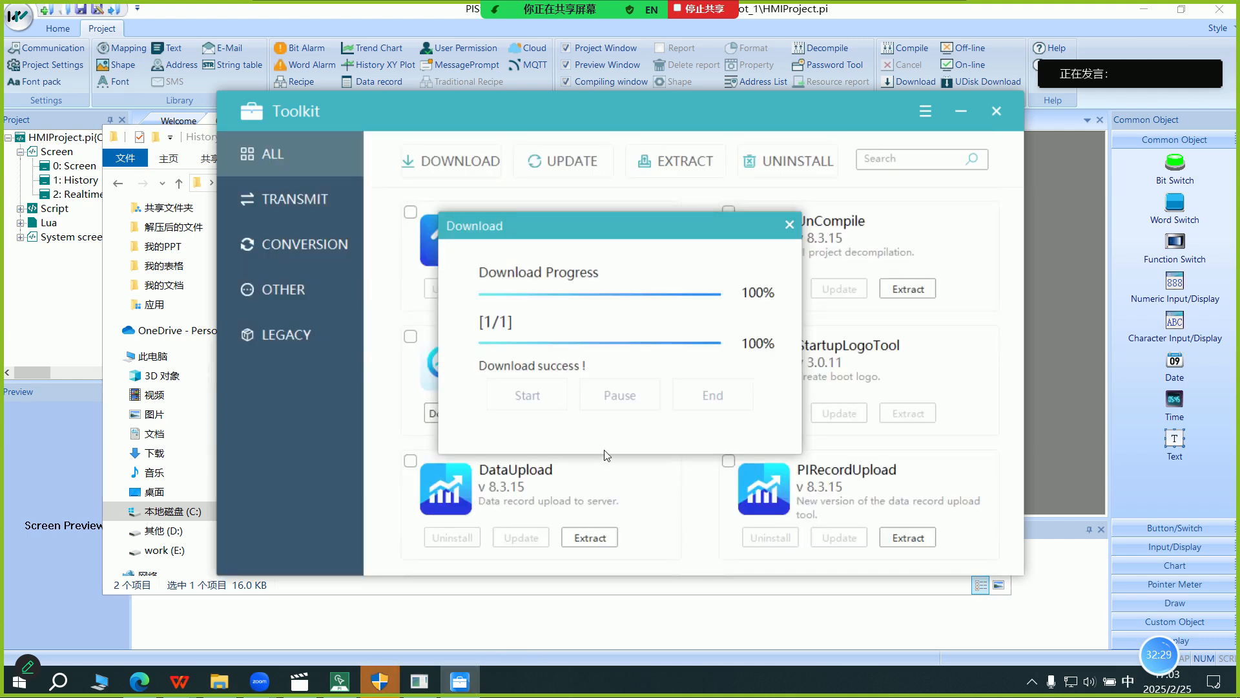
left_click(790, 224)
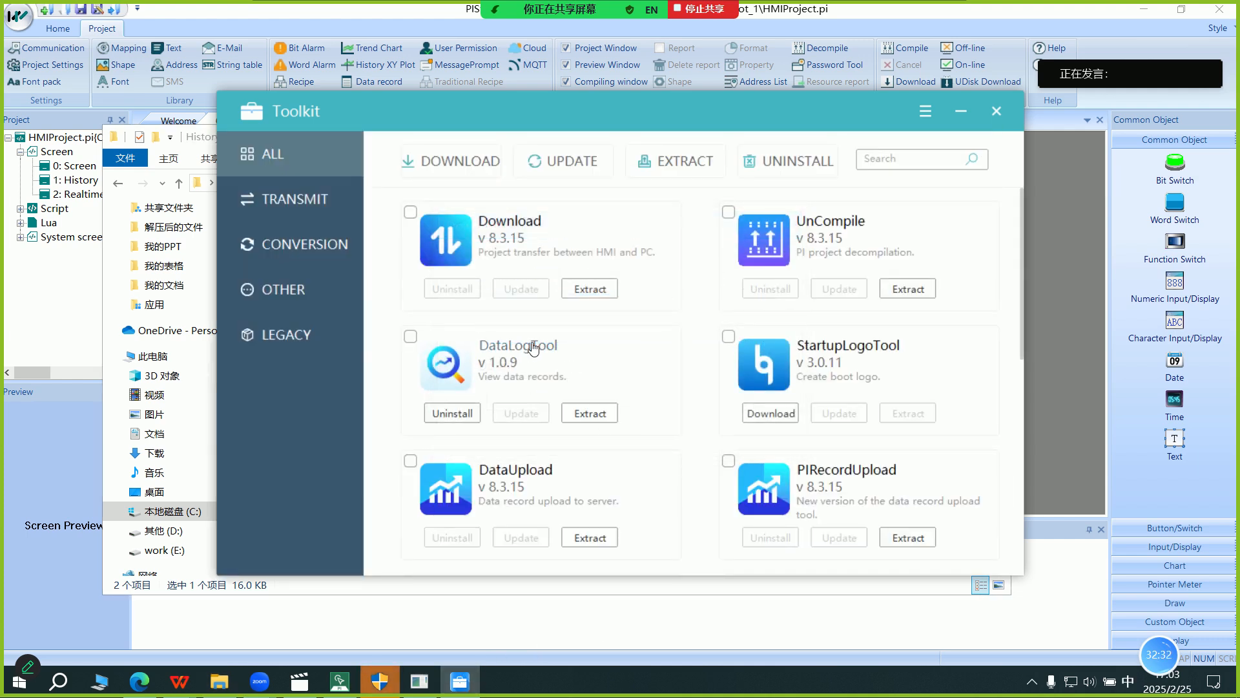
Launch DataLogTool and switch its interface language to English.
double_click(533, 347)
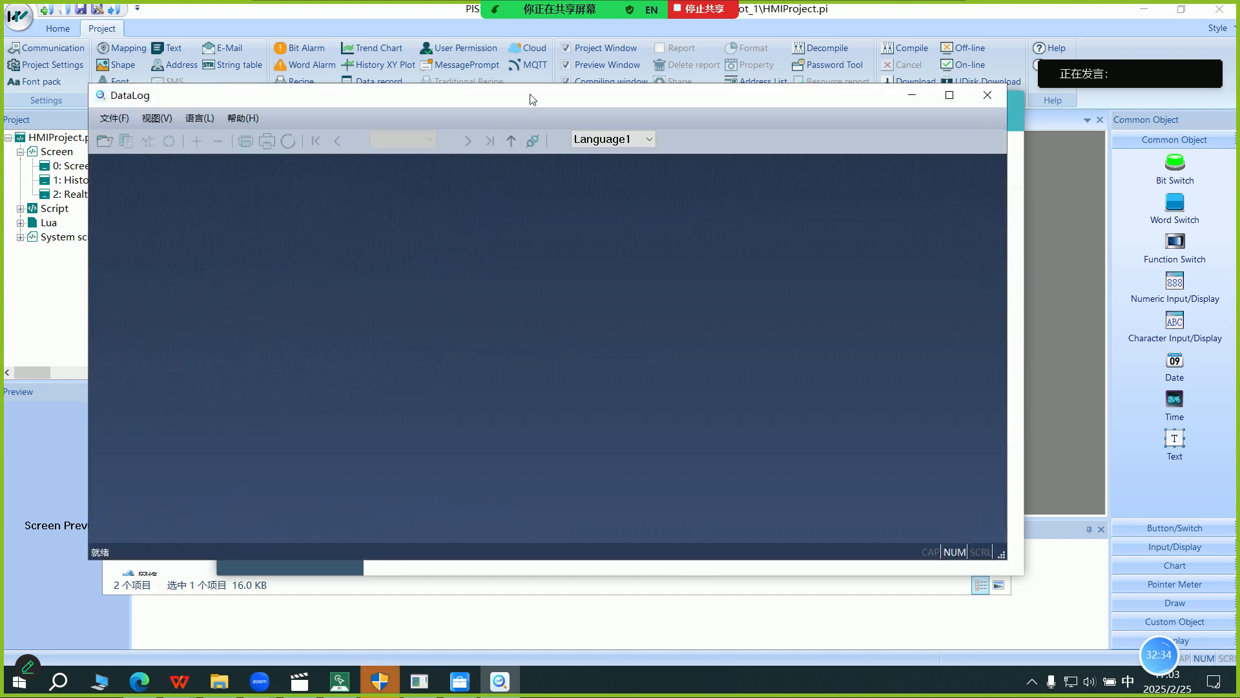
left_click_drag(533, 99, 784, 187)
left_click(450, 205)
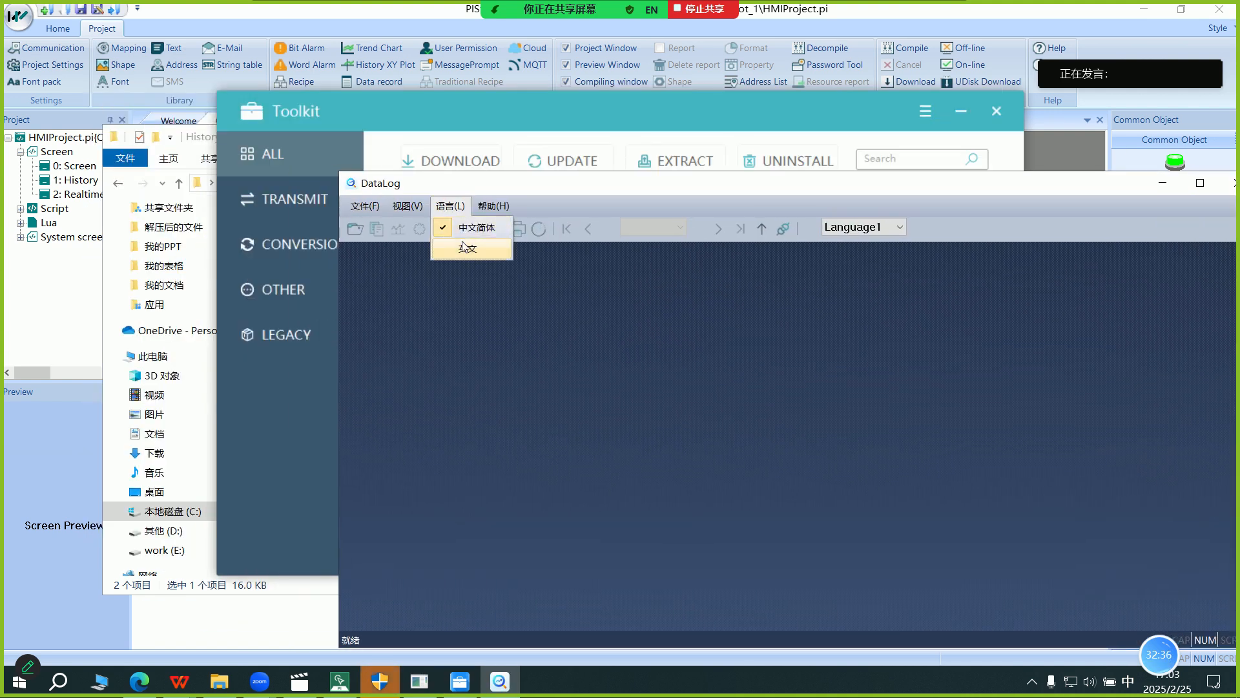
left_click(462, 248)
left_click(801, 451)
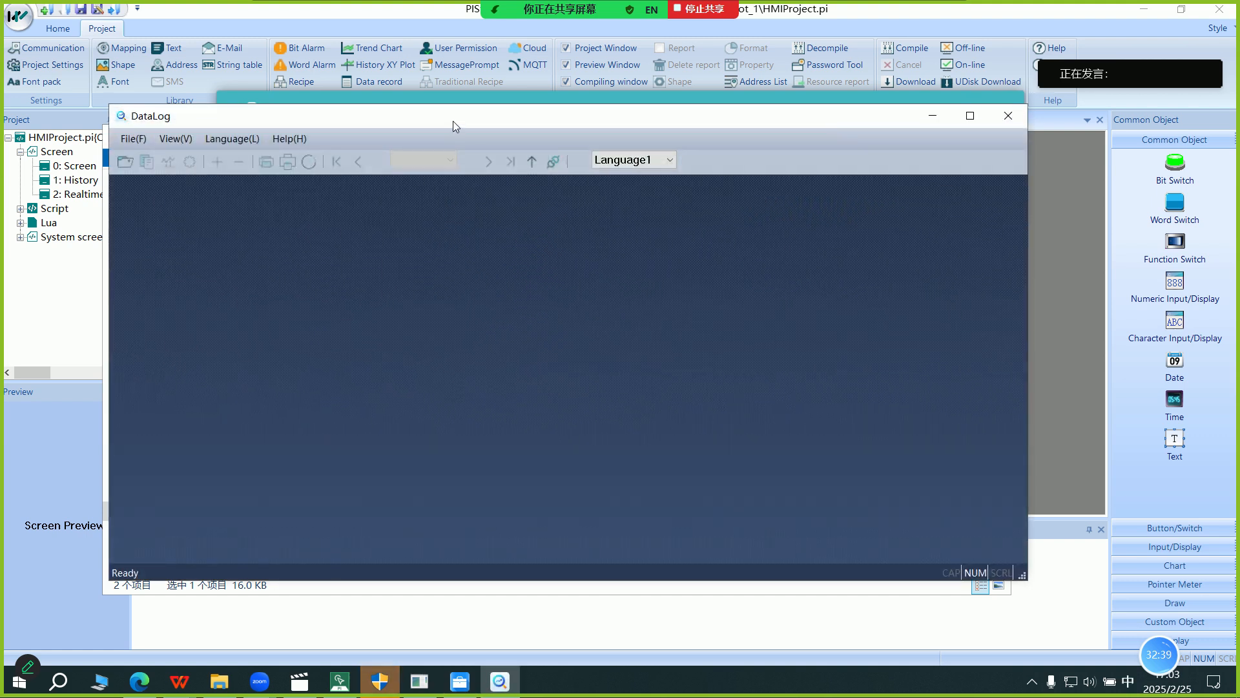
left_click_drag(452, 122, 879, 197)
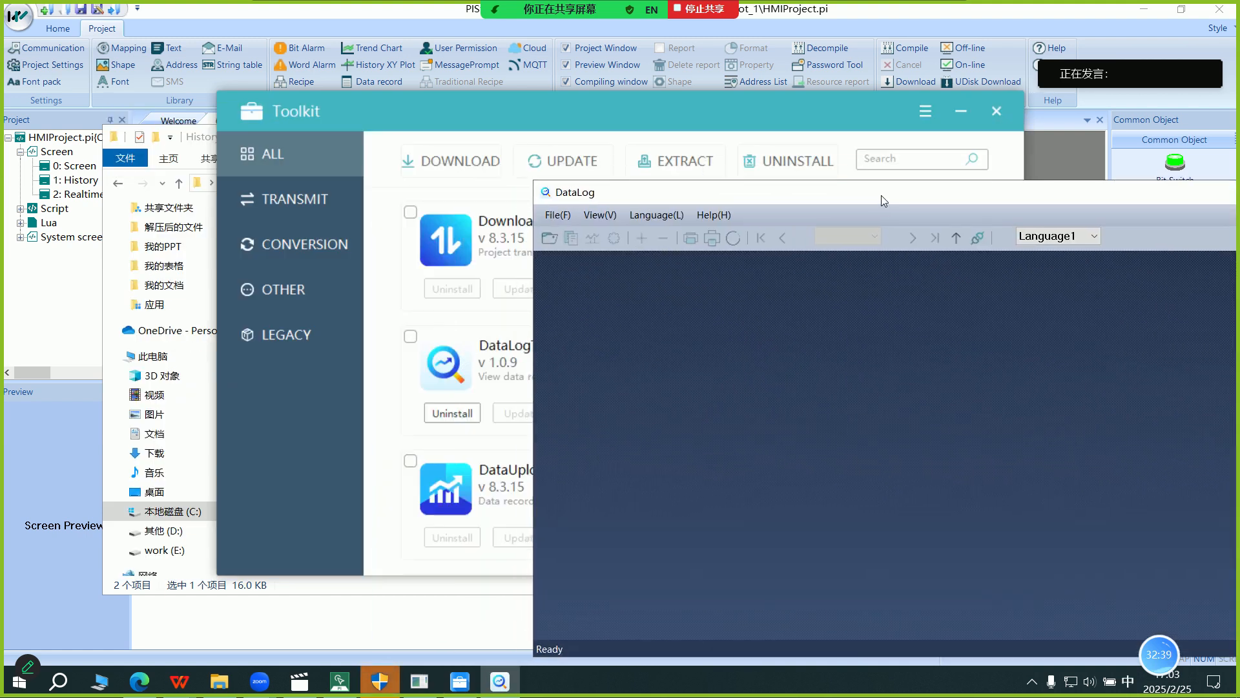
Open the database file C:\HMIEmulation\HistoryXYThrendDBFile\testHistory_0.db in DataLog.
left_click(557, 214)
left_click(566, 234)
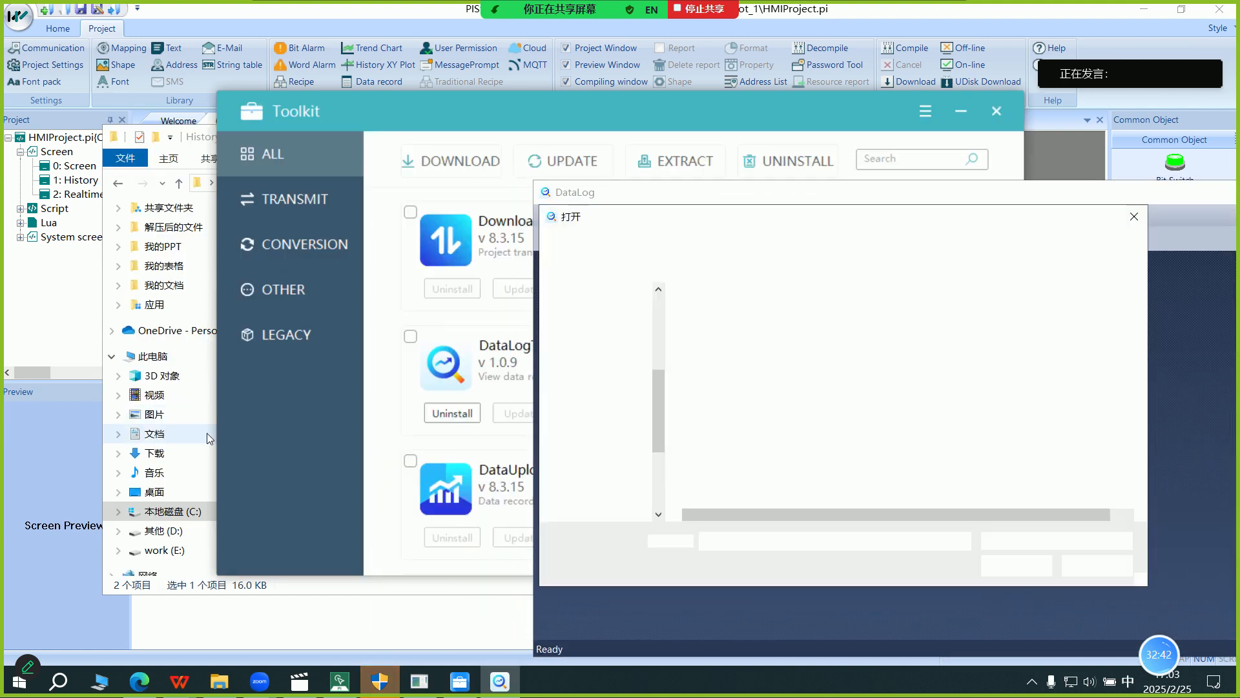
left_click(209, 145)
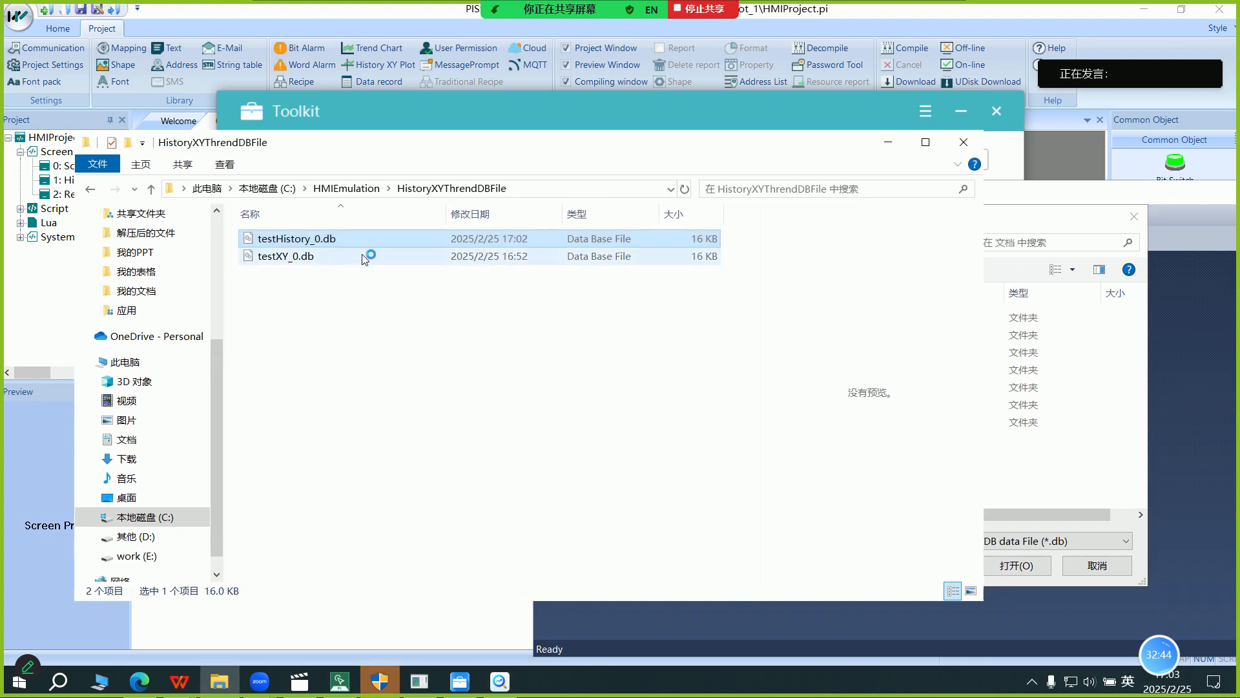
left_click(1038, 502)
left_click(737, 540)
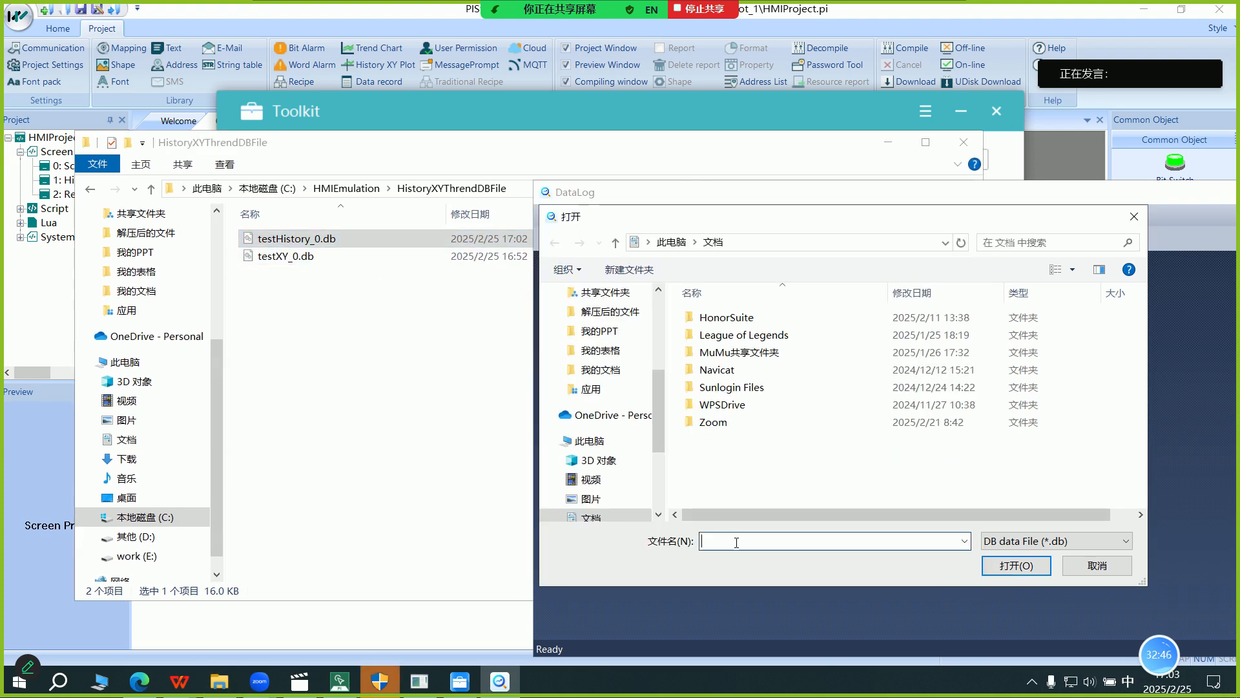
type("\"C:\\HMIEmulation\\HistoryXYThrendDBFile\\testHistory_0.db\"")
left_click(1025, 563)
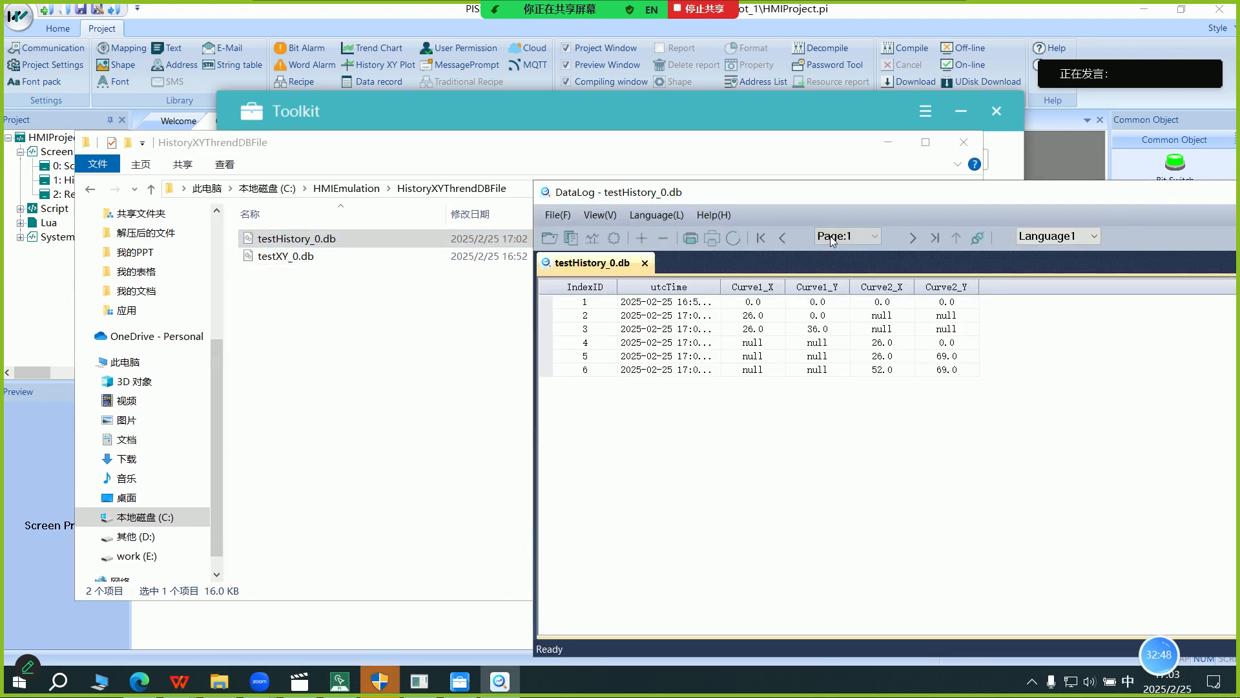
Widen the utcTime column to fit the full timestamps and move the DataLog window clear of the screen edge.
left_click_drag(721, 286, 827, 286)
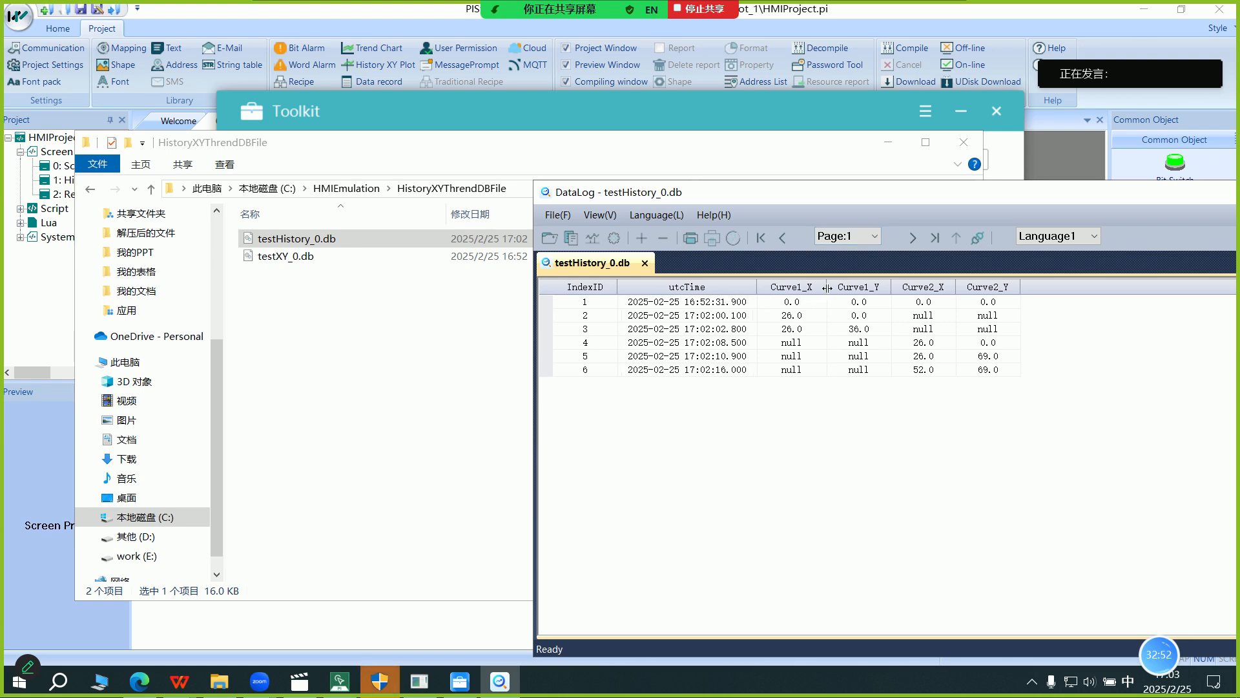
left_click_drag(860, 195, 668, 150)
left_click_drag(578, 139, 480, 150)
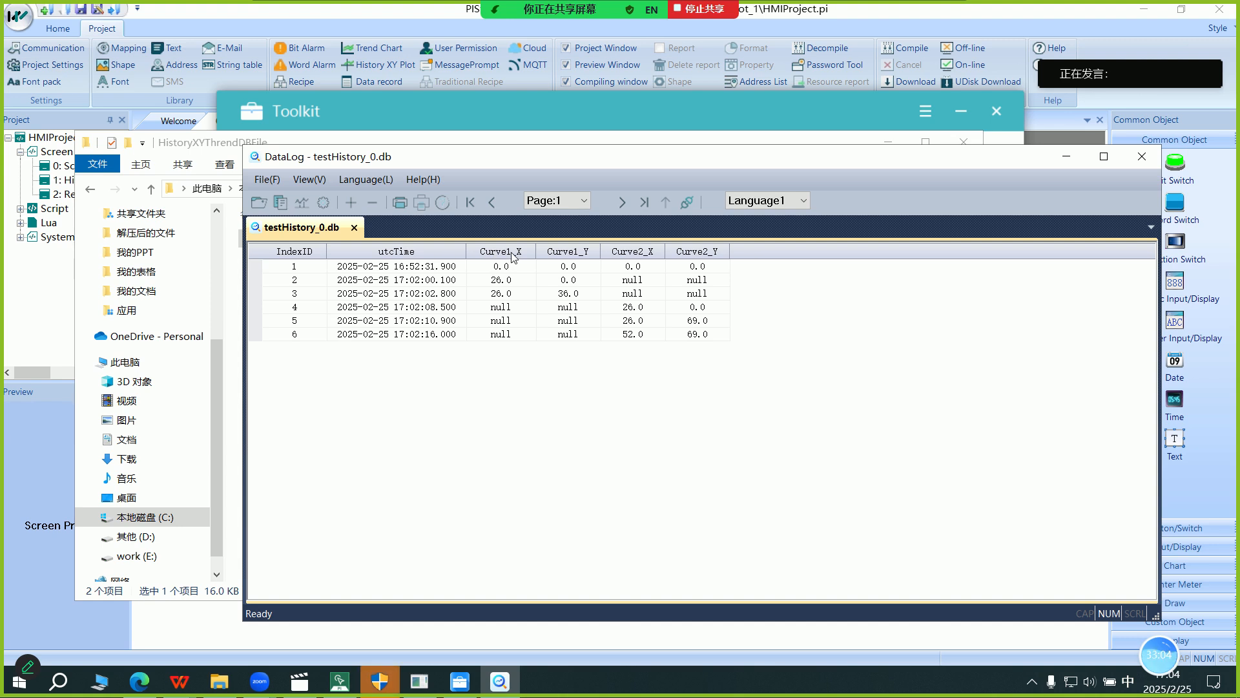
Compare the curve columns of testHistory_0.db with the testHistory record's curve settings in PIStudio's History XY Plot configuration.
left_click(274, 40)
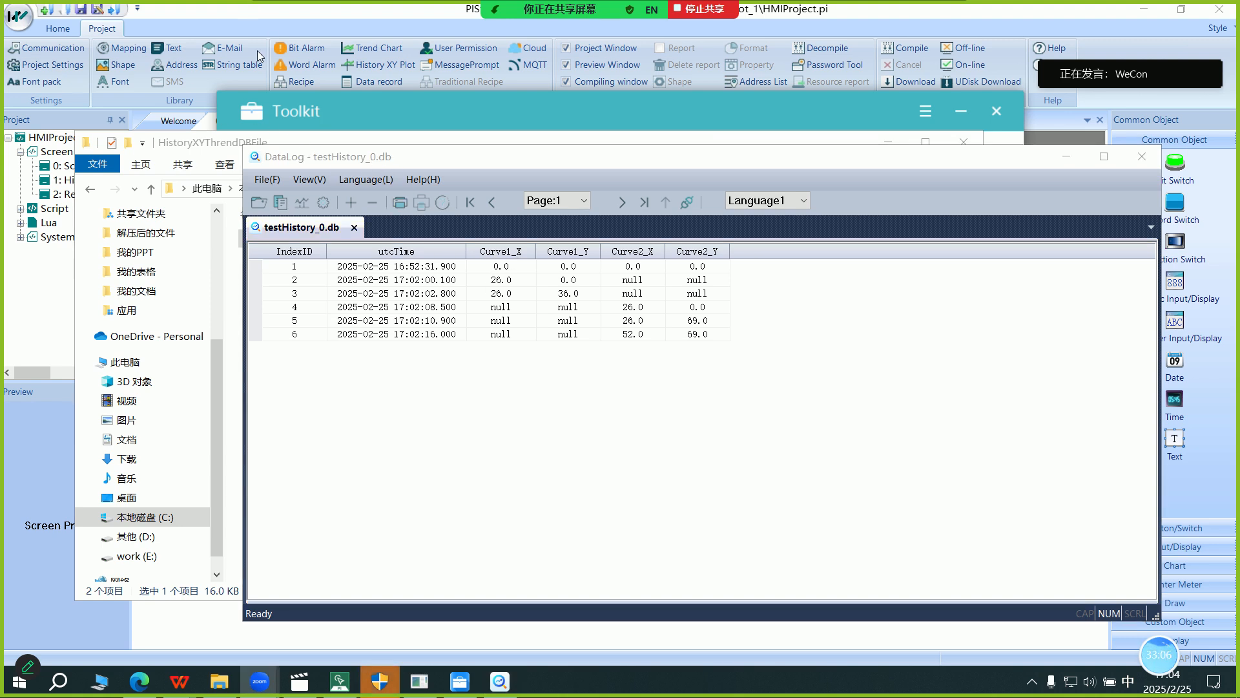
left_click(279, 26)
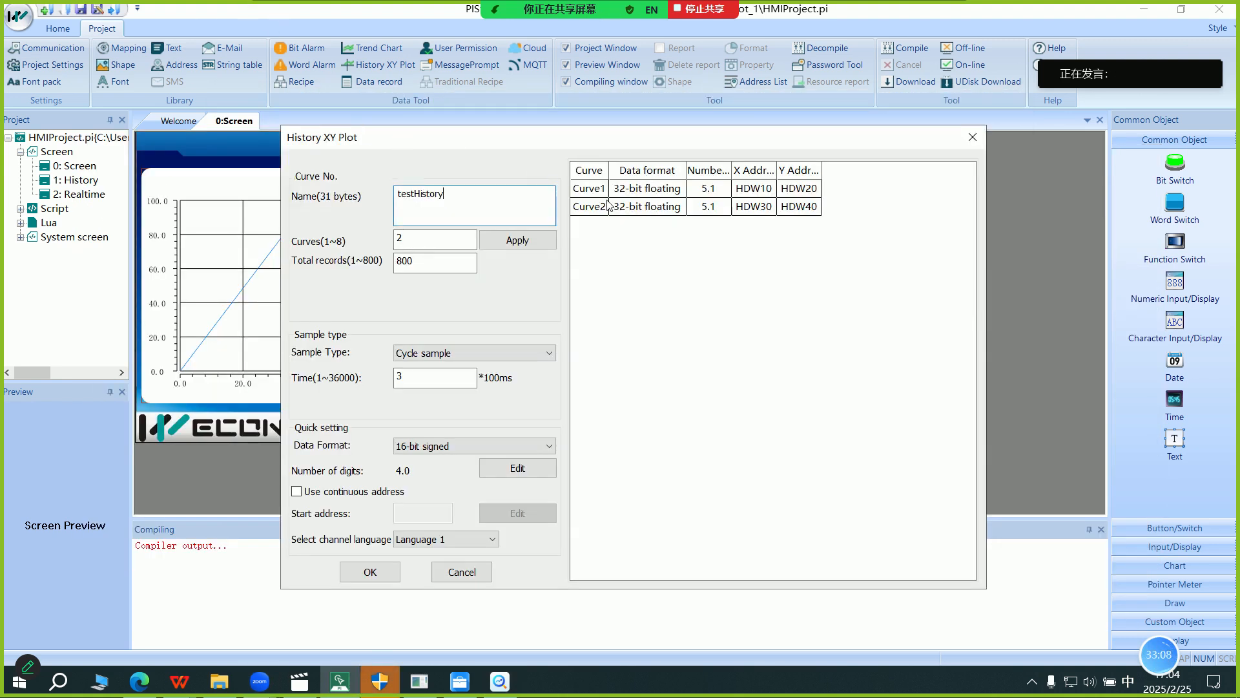
left_click(500, 681)
left_click_drag(657, 159, 688, 270)
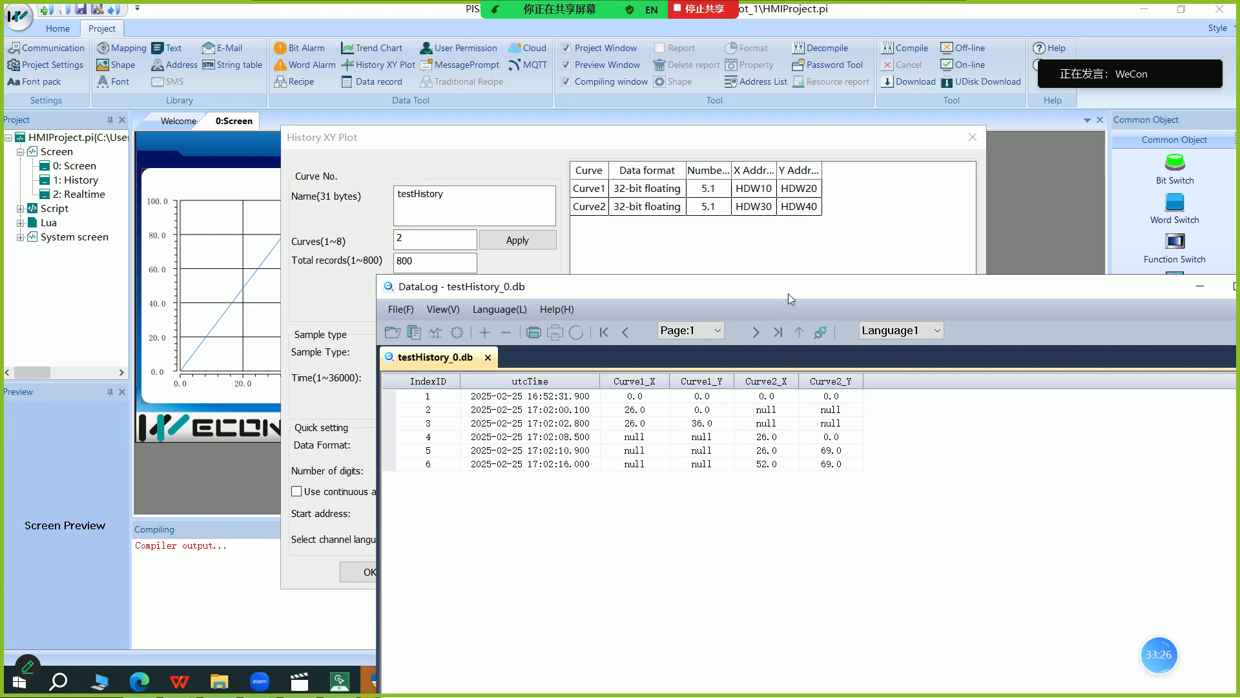
mouse_move(788, 293)
left_mouse_down()
mouse_move(821, 292)
mouse_move(802, 293)
left_mouse_up()
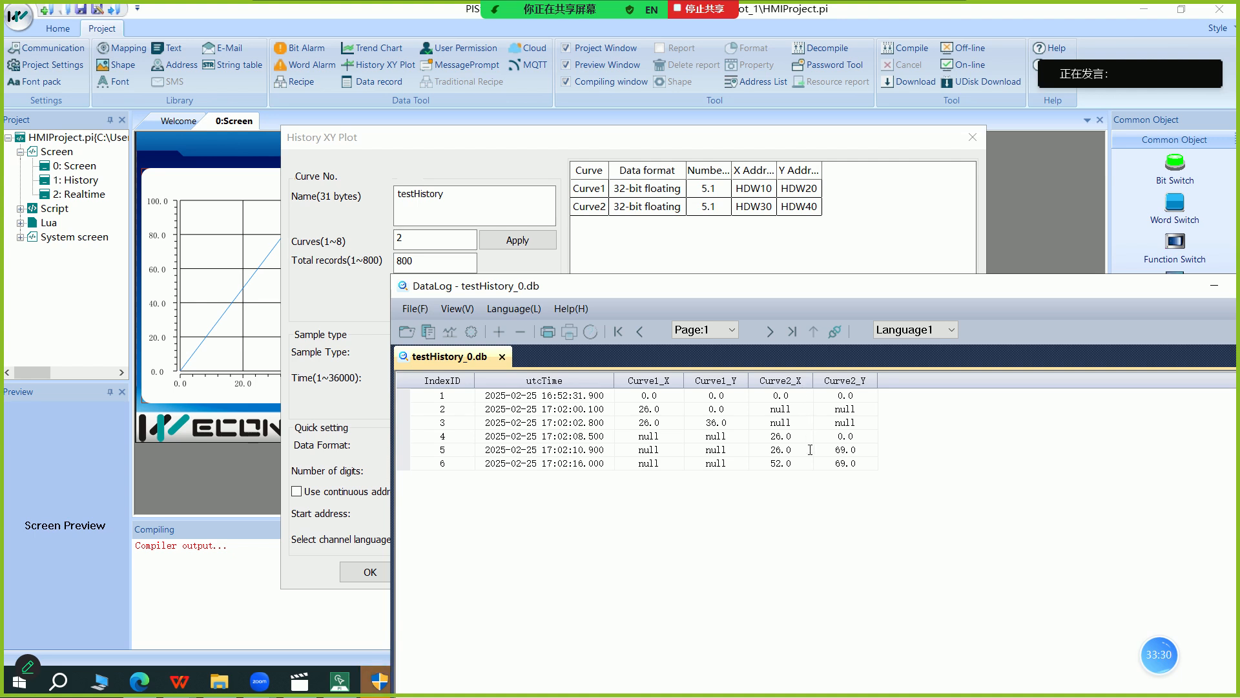
left_click_drag(773, 303, 762, 292)
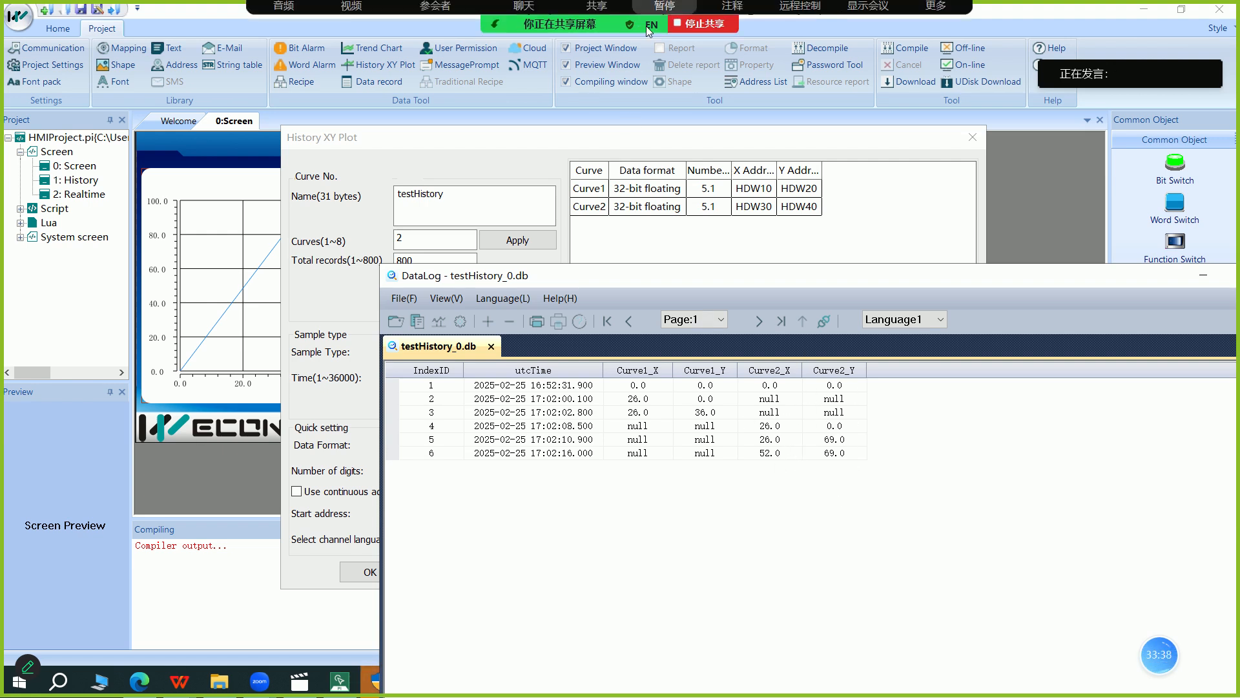
left_click_drag(648, 271, 424, 152)
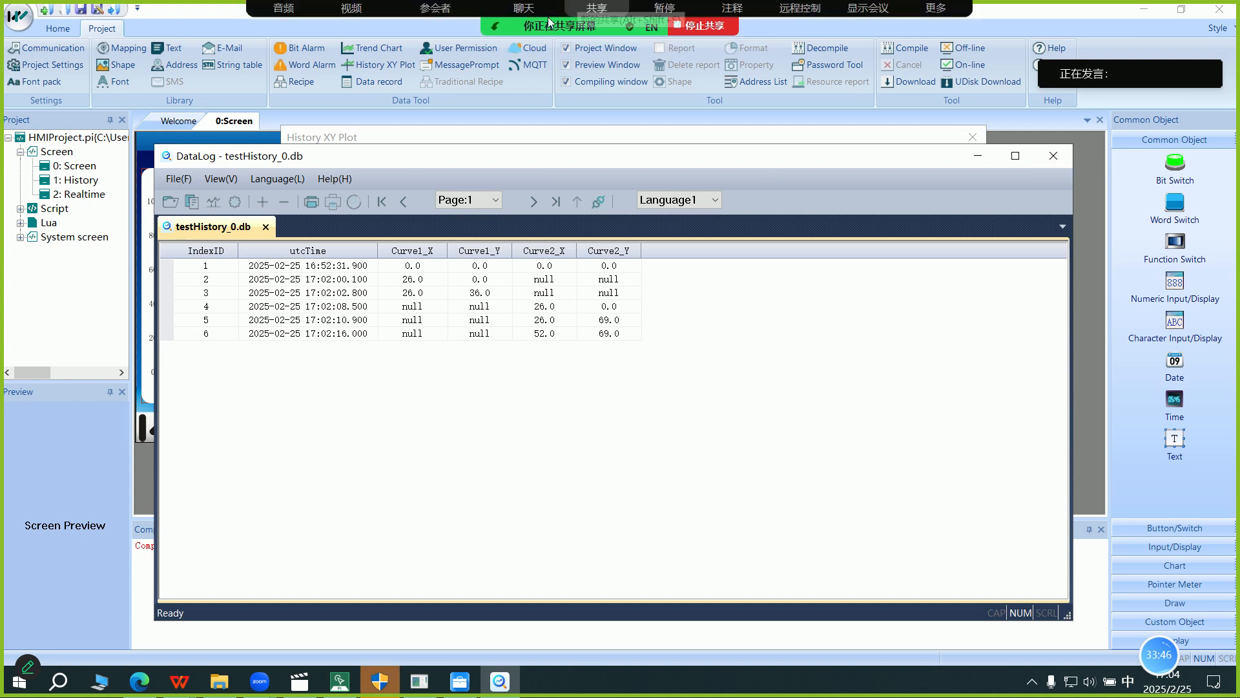
Check the Zoom meeting chat for participants' new messages and close the chat window.
left_click(506, 39)
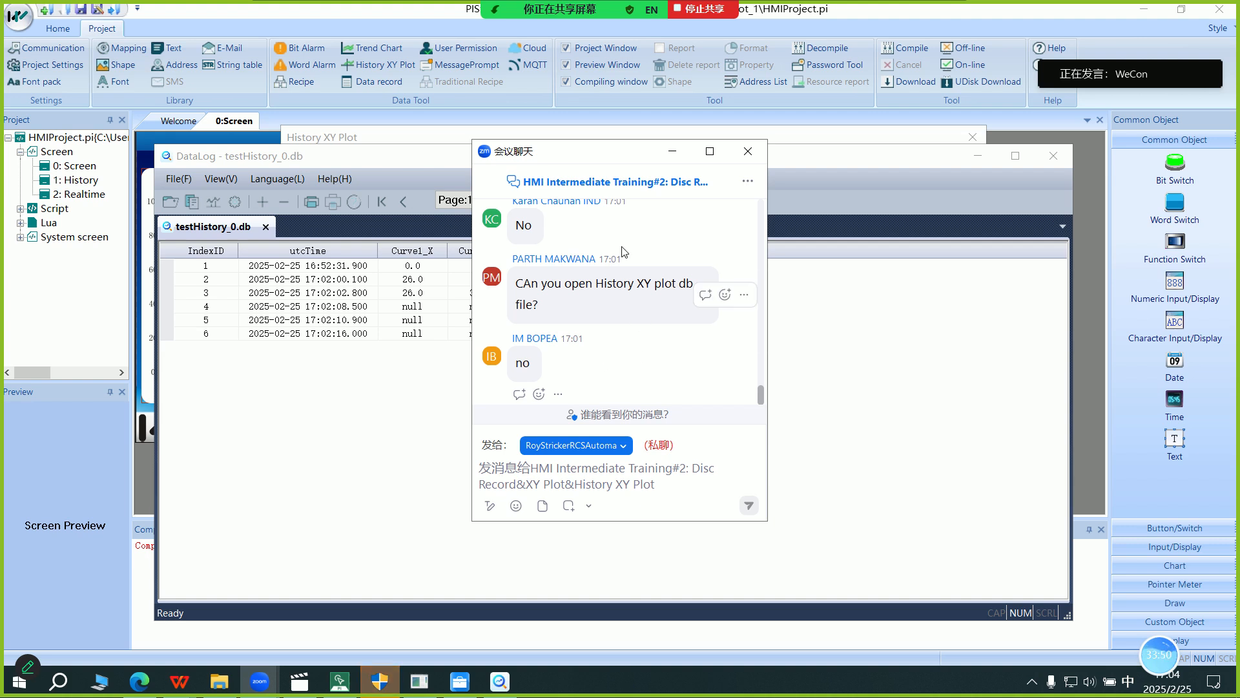
left_click_drag(628, 157, 696, 176)
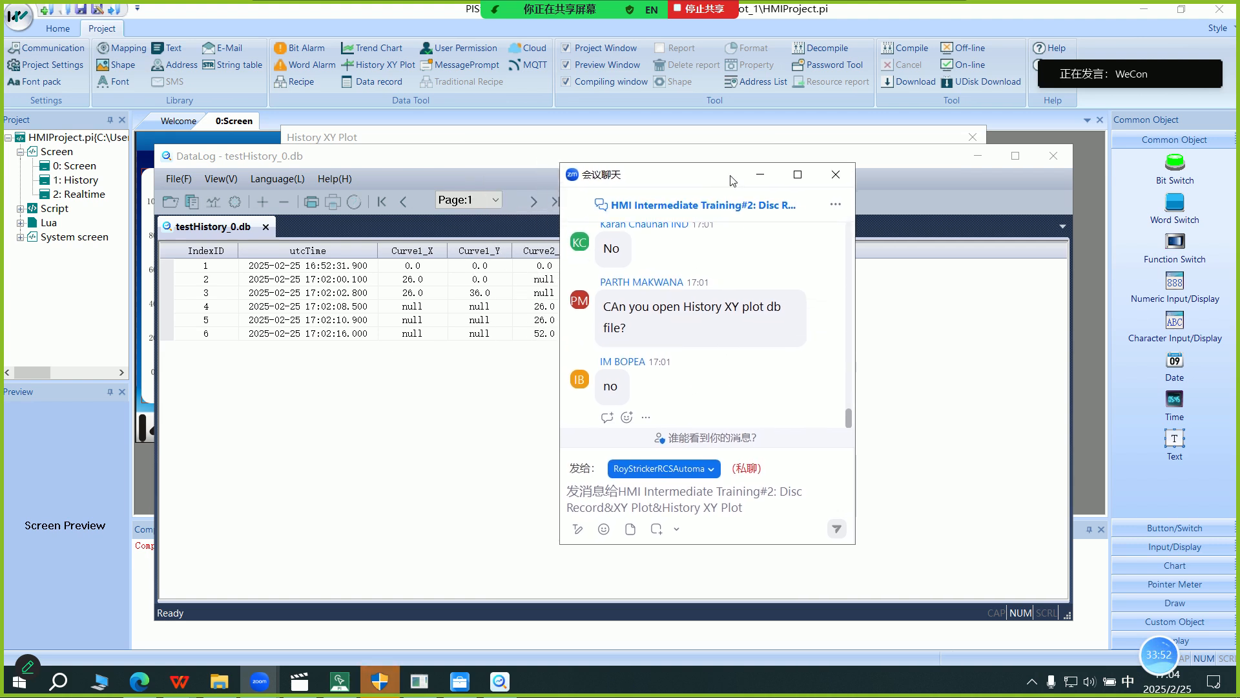
left_click(833, 171)
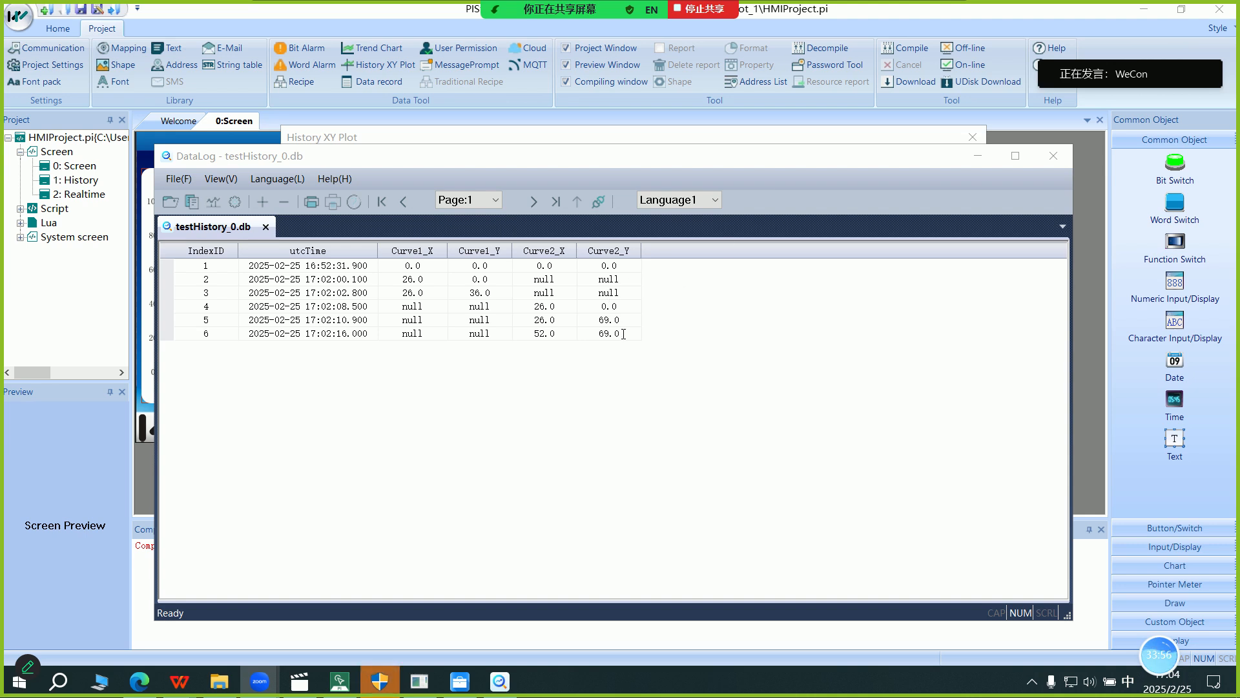
mouse_move(598, 13)
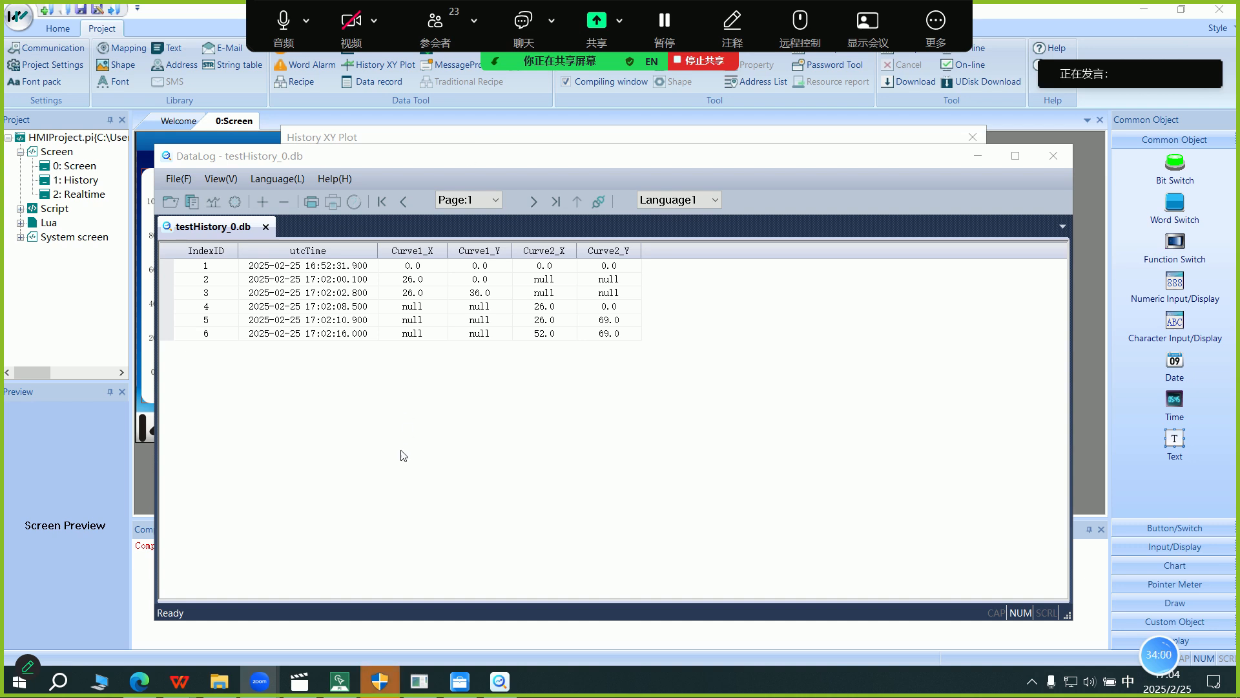
left_click(527, 29)
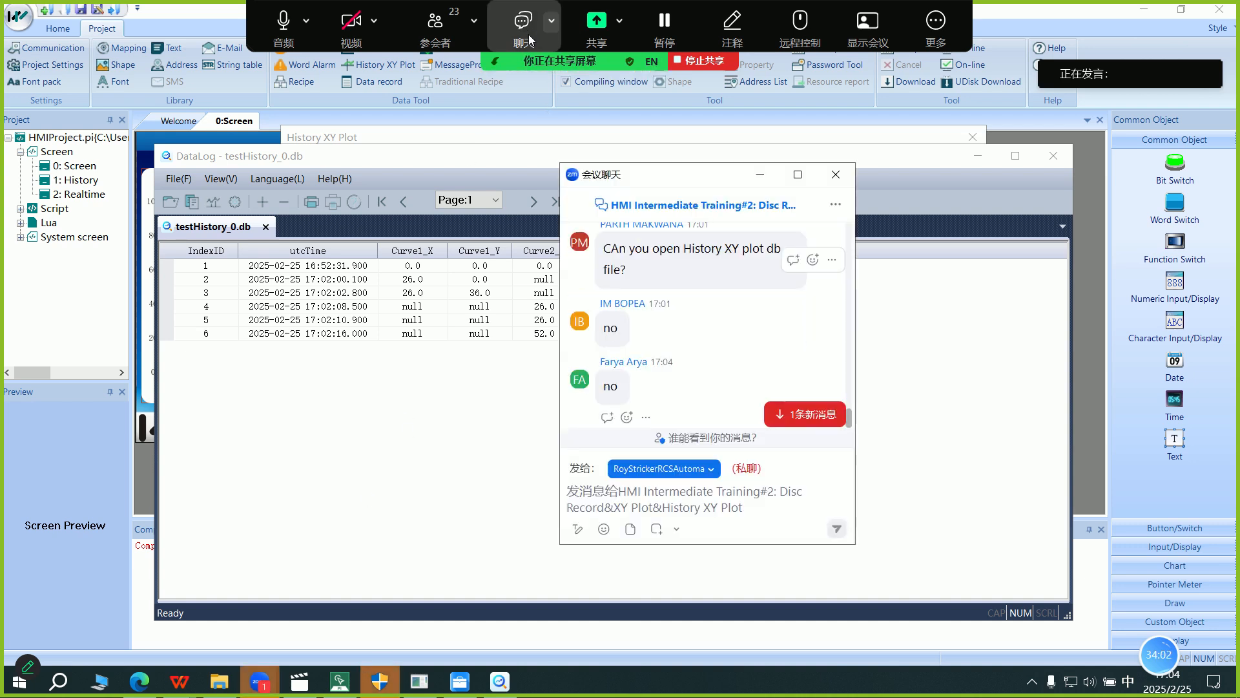
left_click(836, 175)
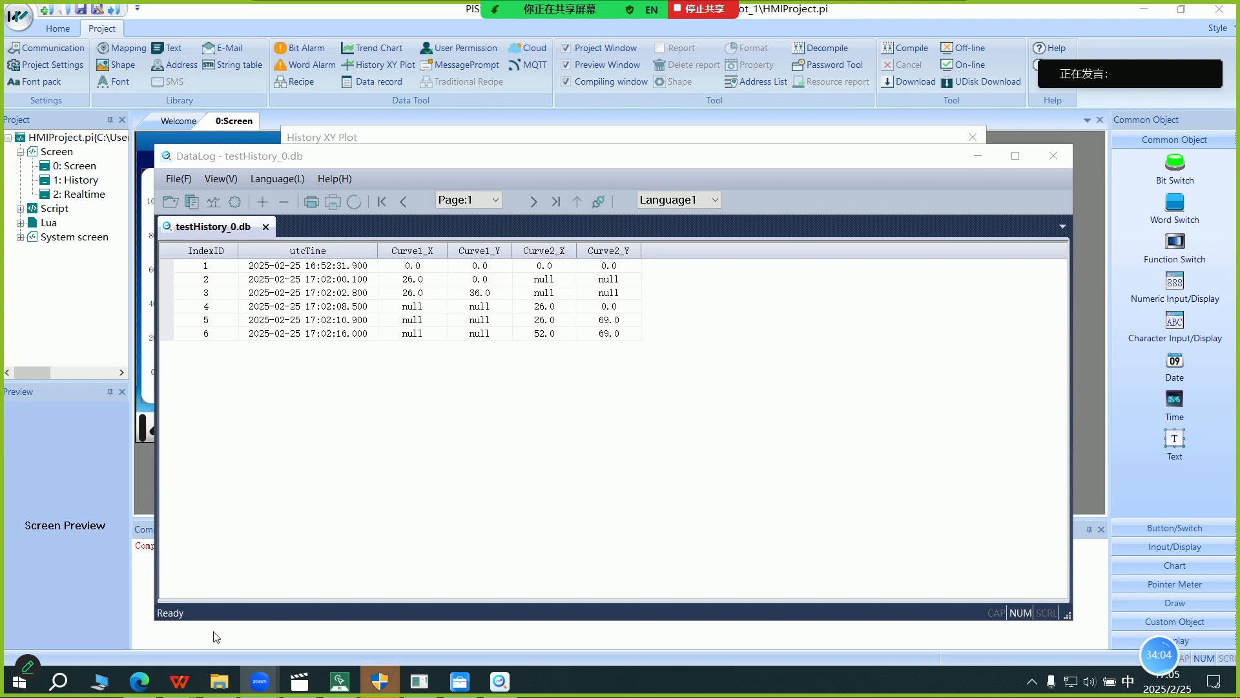
Switch to WPS Office and bring up the History XY Plot.pptx presentation.
mouse_move(191, 679)
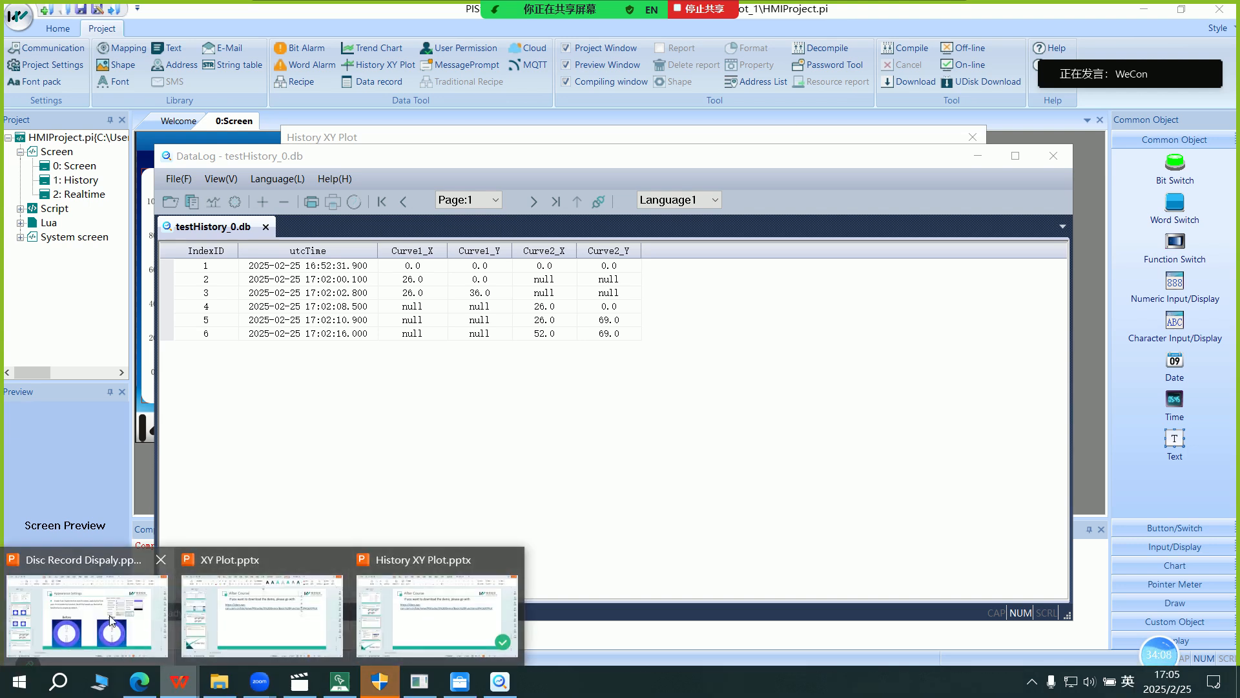
left_click(226, 618)
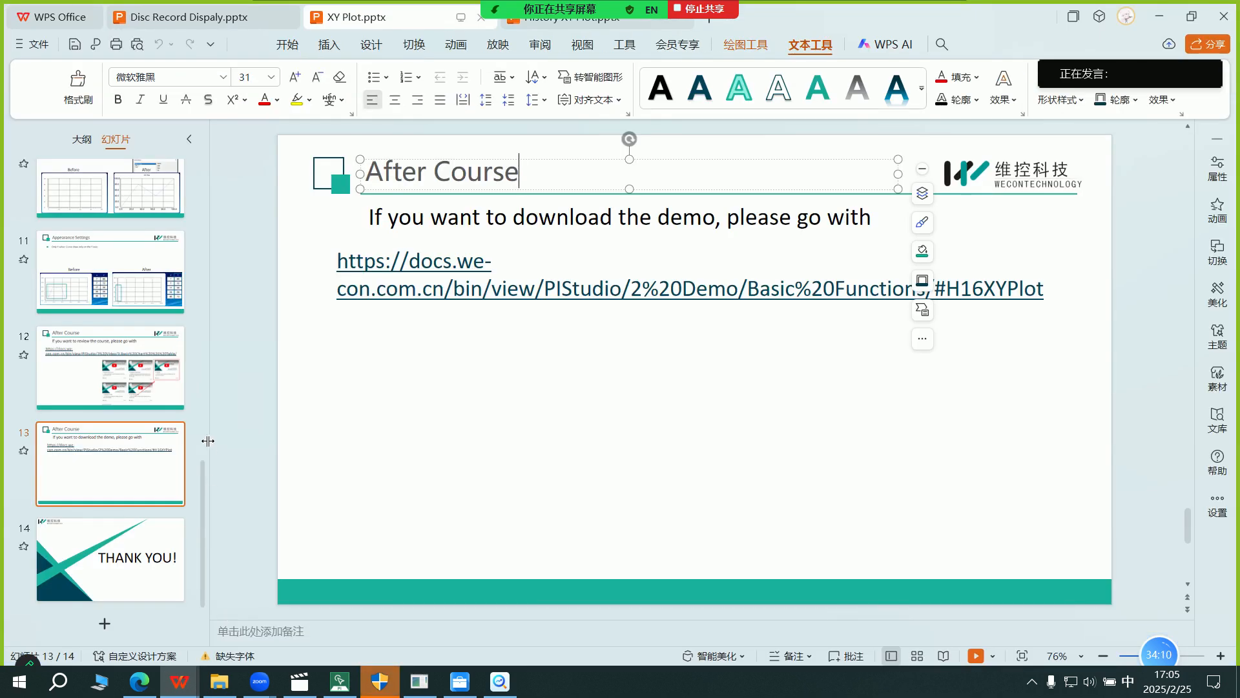
left_click(592, 25)
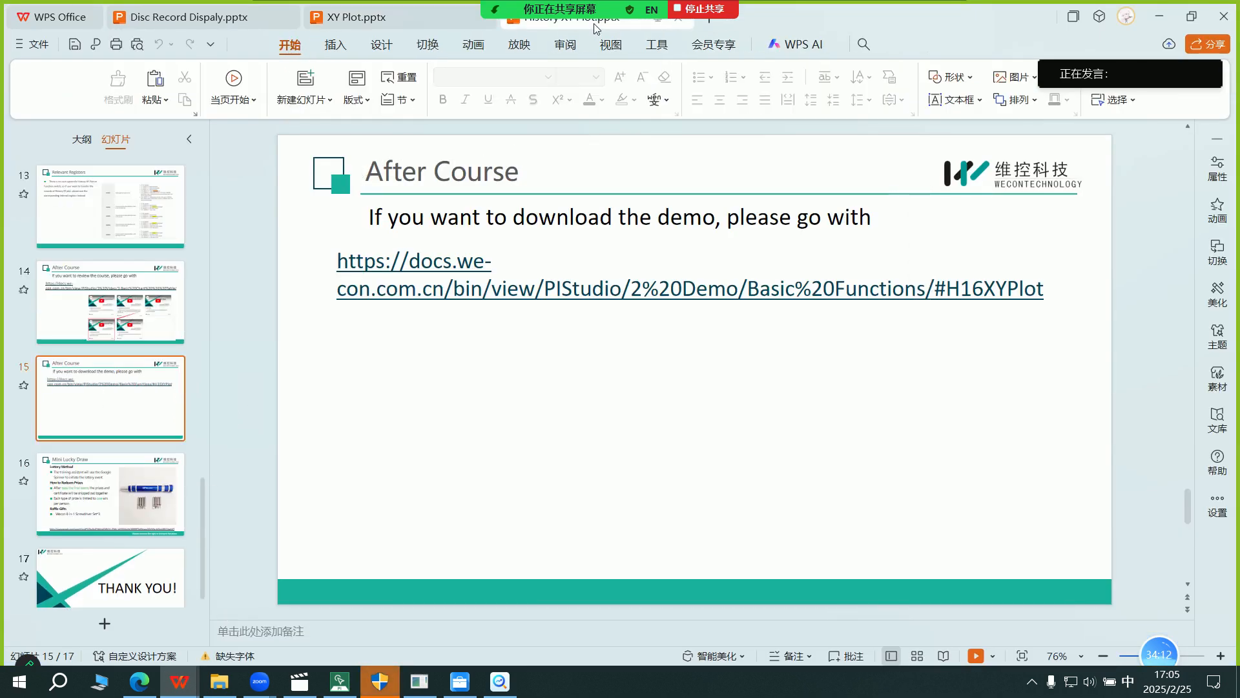